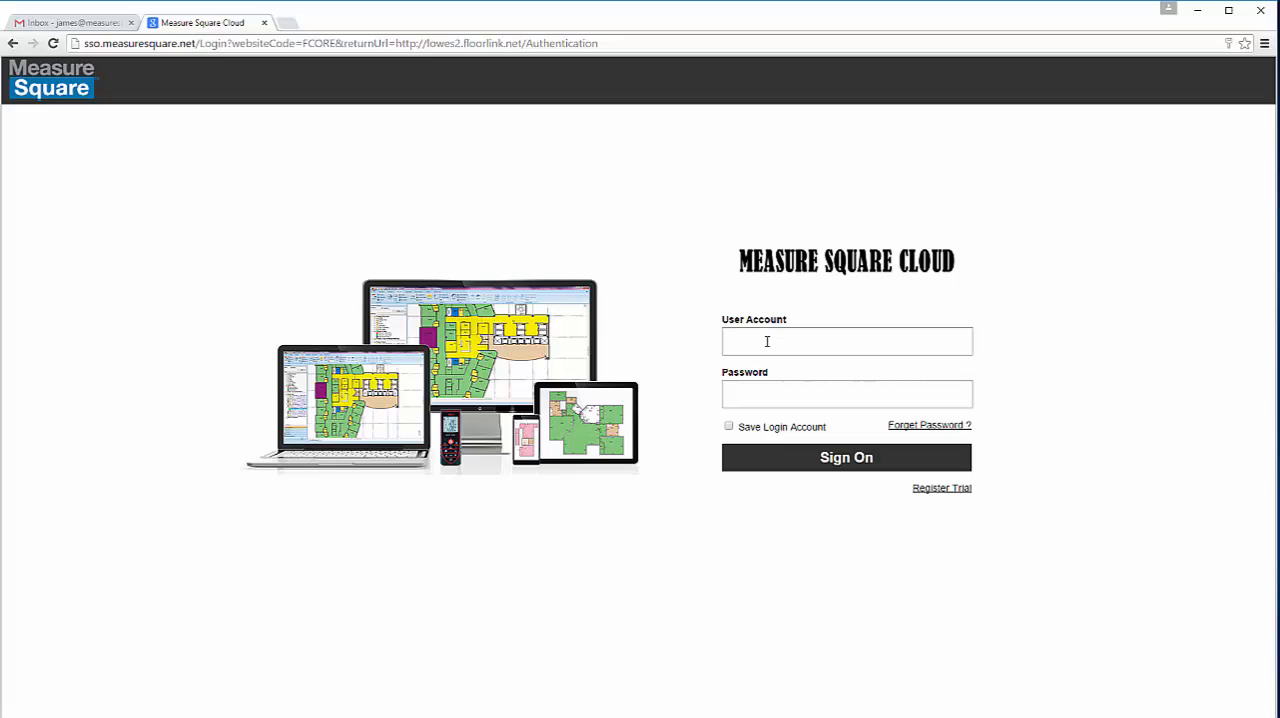
Step: Sign in to Measure Square Cloud with the user account e-mail and the account password
click(767, 341)
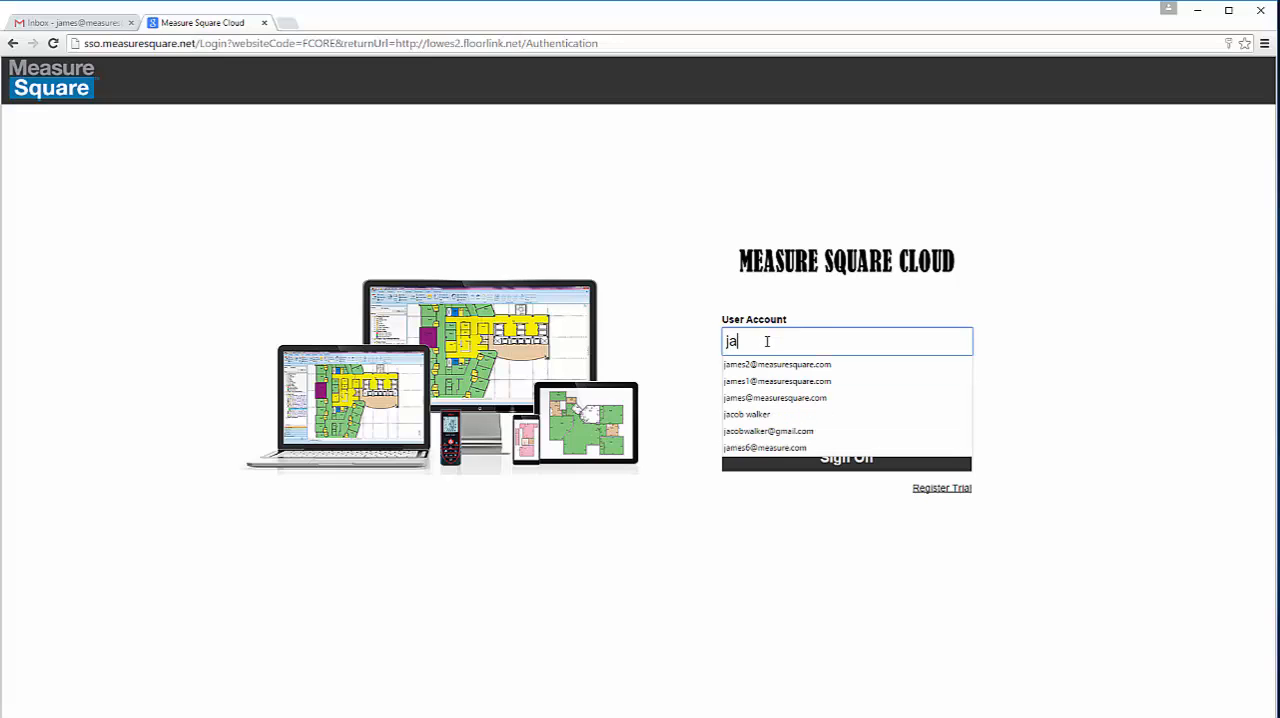
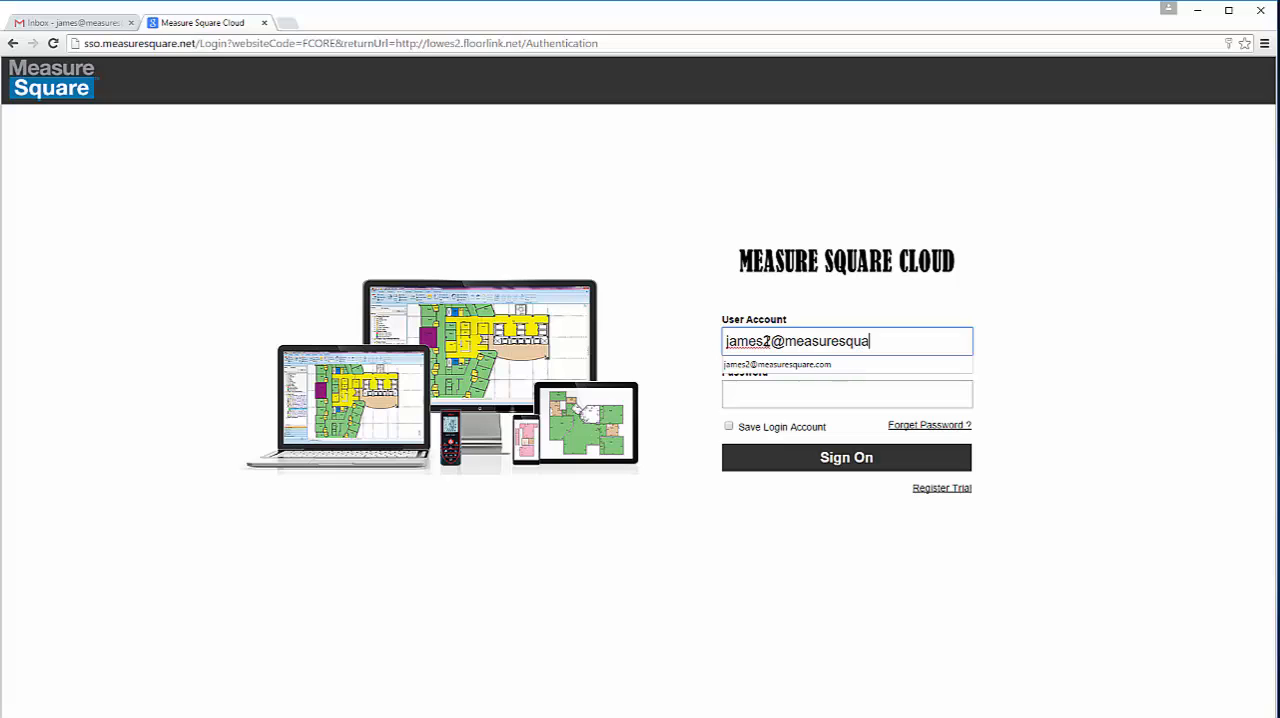
key(Tab)
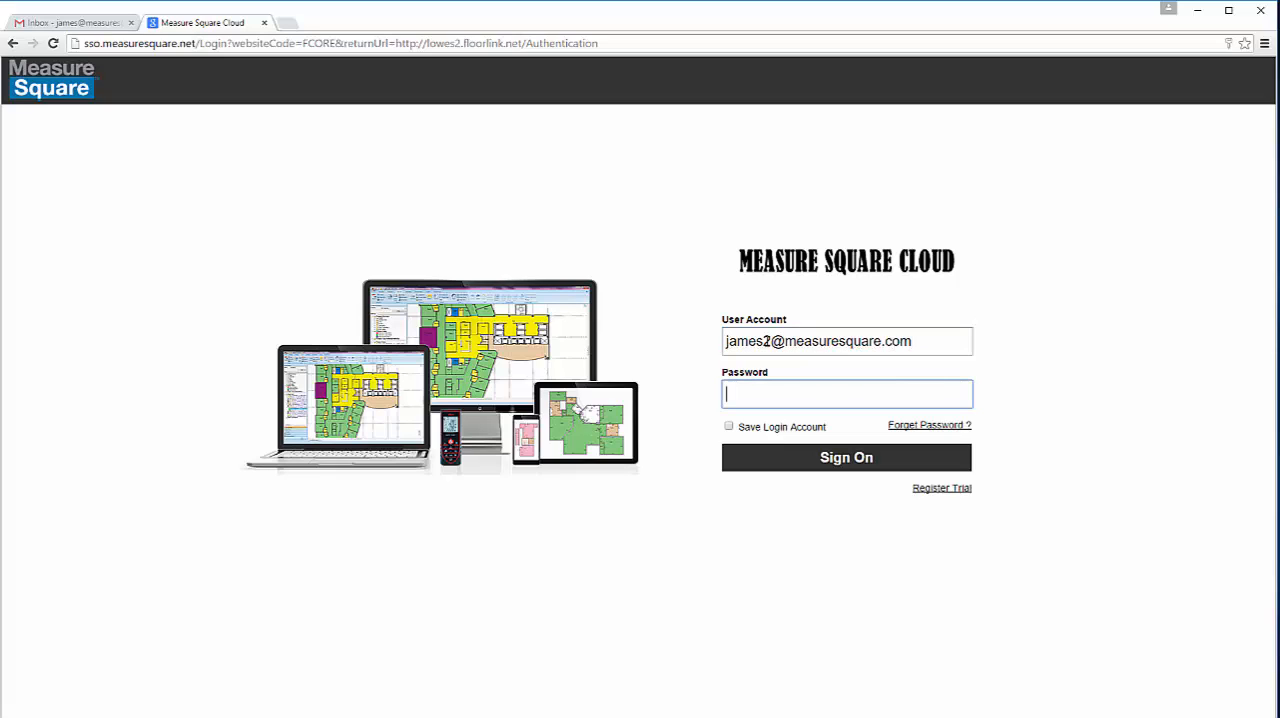
text(********)
key(Return)
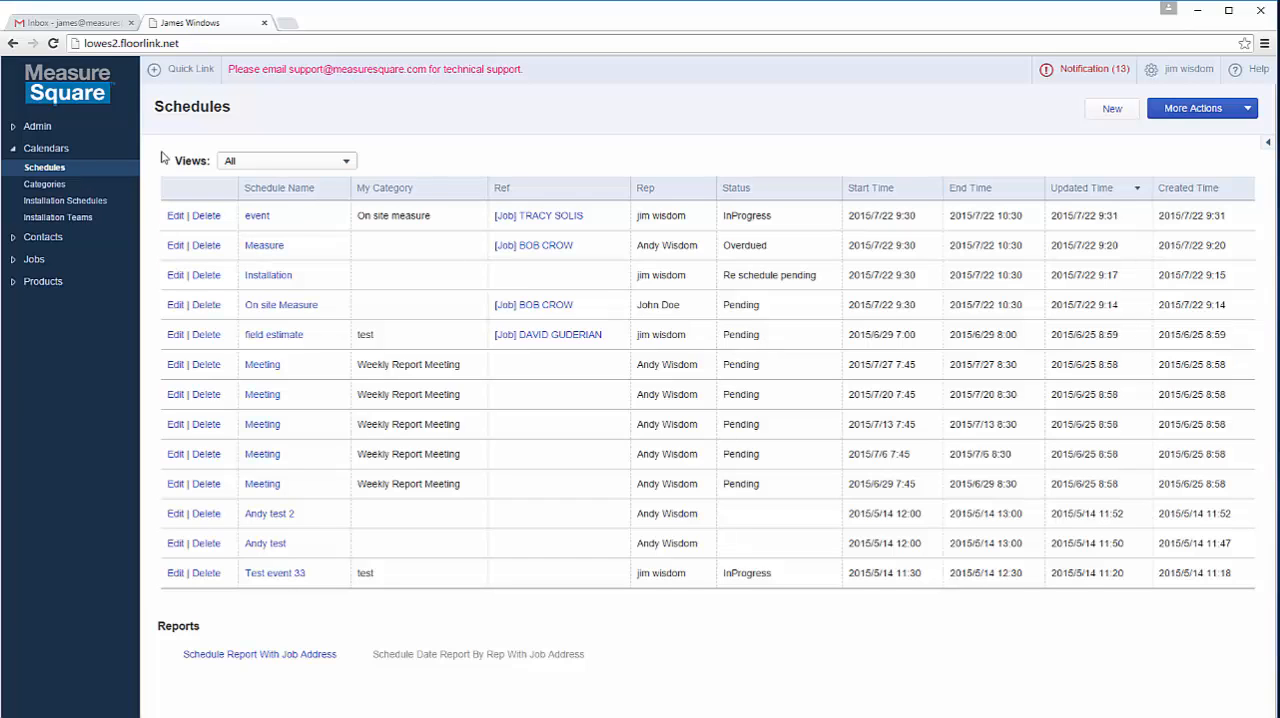
Step: Start a new user record from the Users list in the Admin section
click(40, 127)
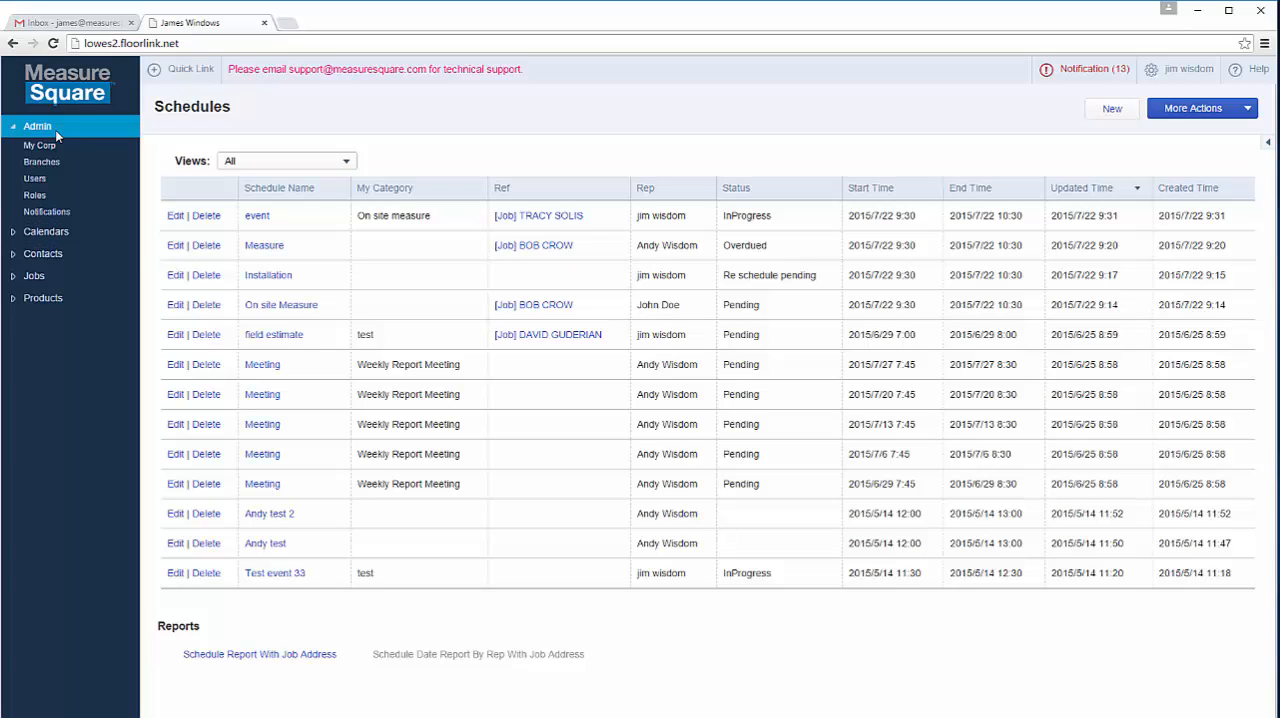
click(37, 179)
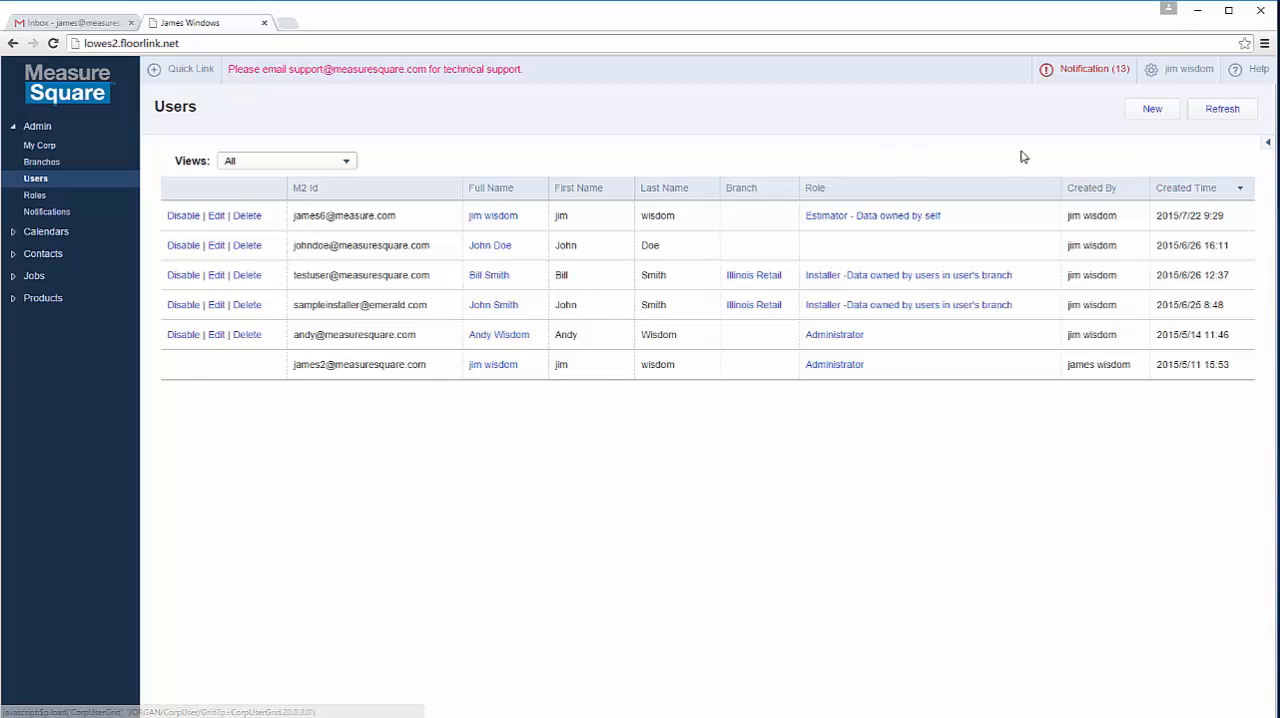
click(1151, 112)
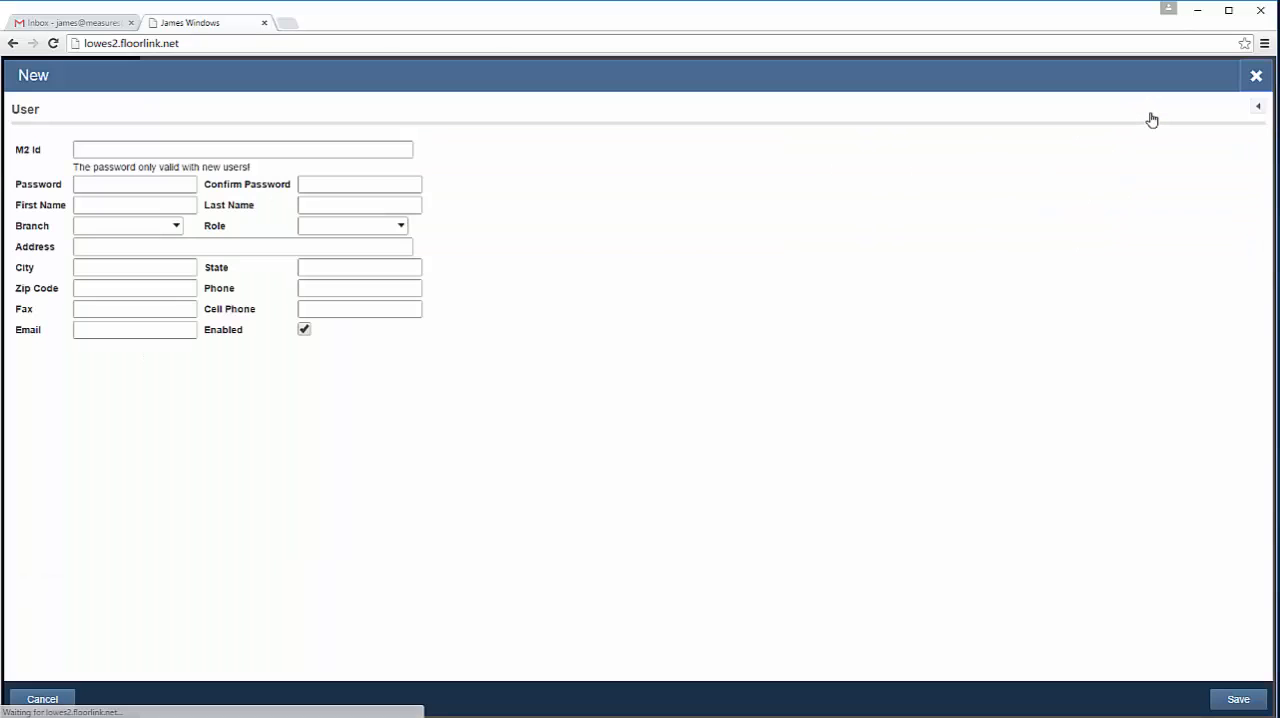
Step: Enter the new user's e-mail address as the M2 Id
click(276, 148)
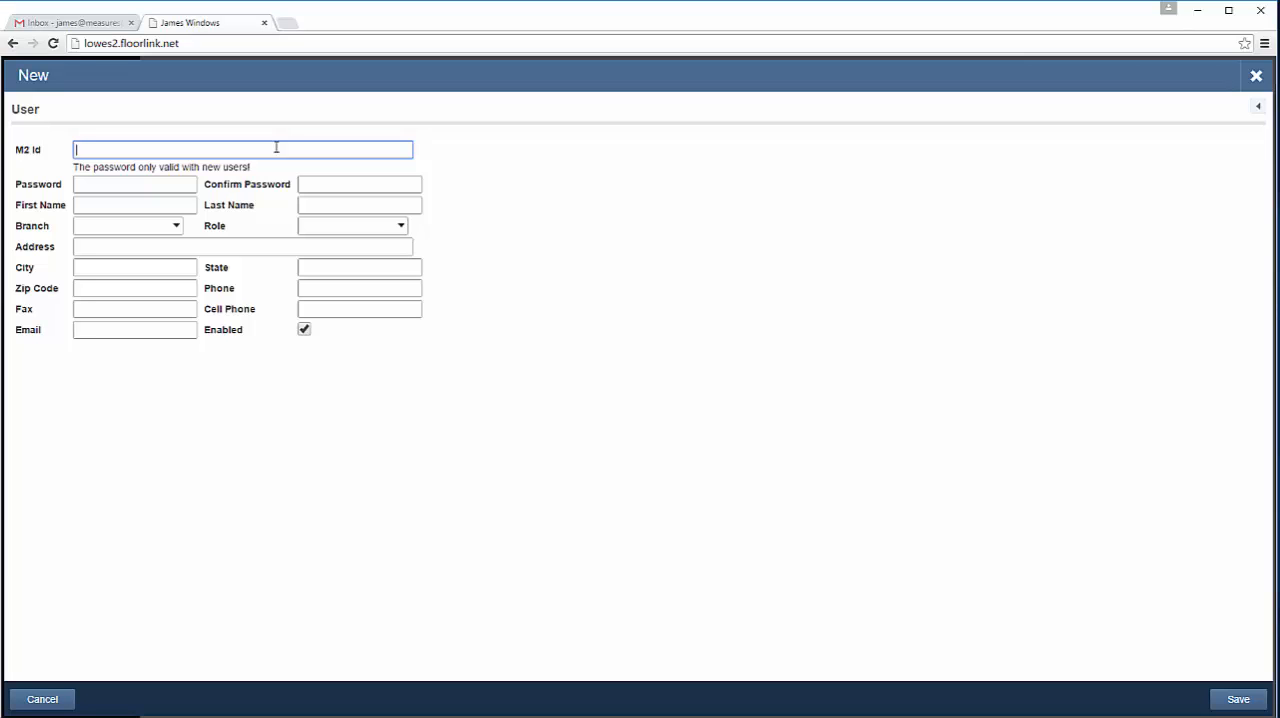
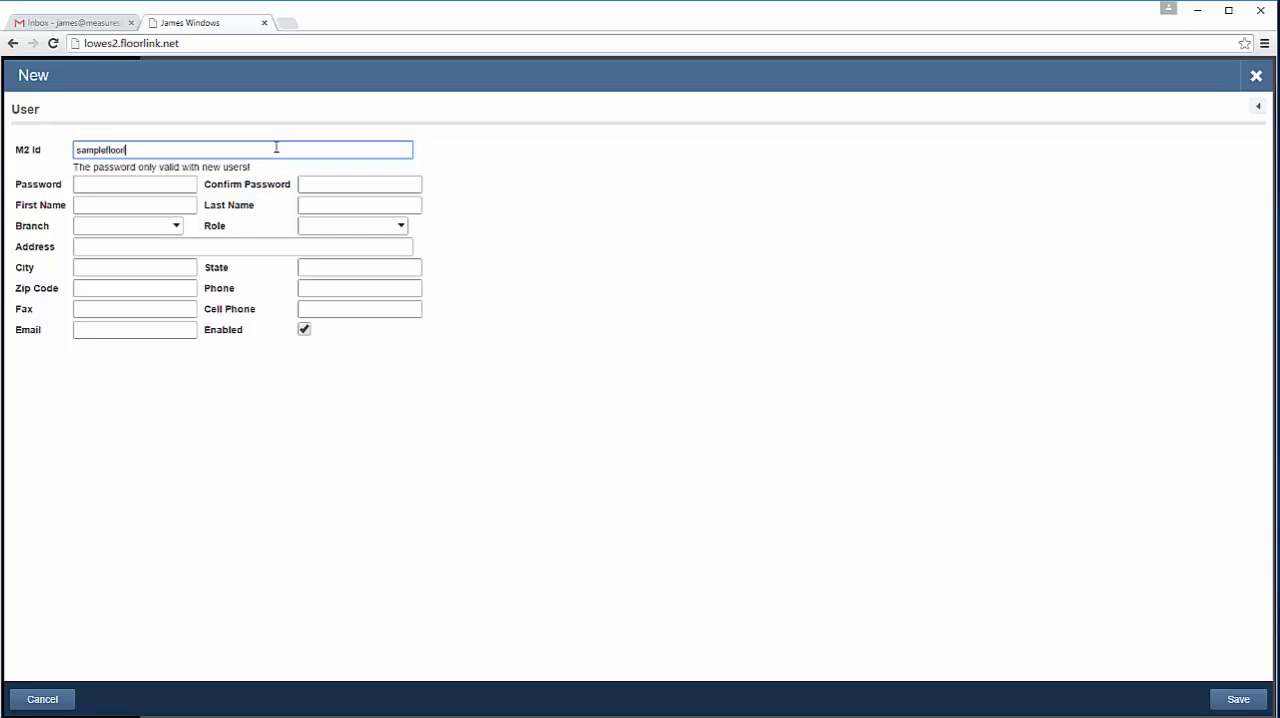
key(Tab)
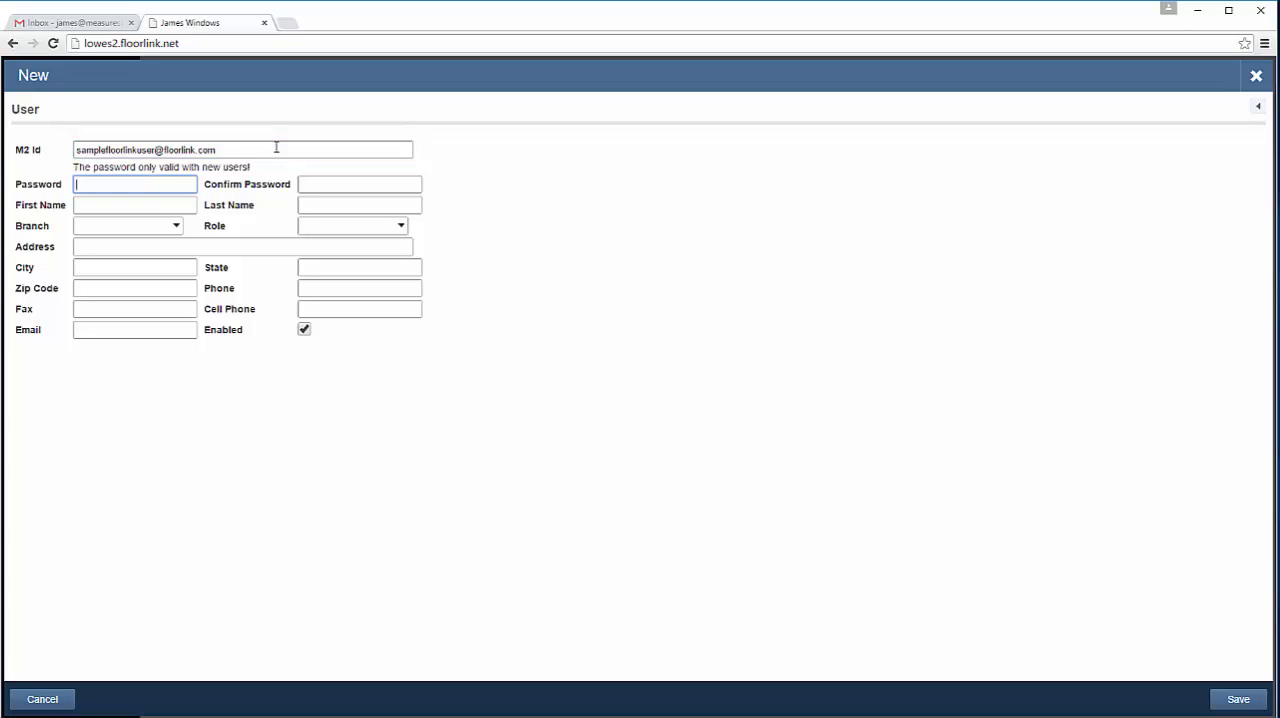
Step: Enter the new user's password and repeat it as the password confirmation
text(••••••••)
key(Tab)
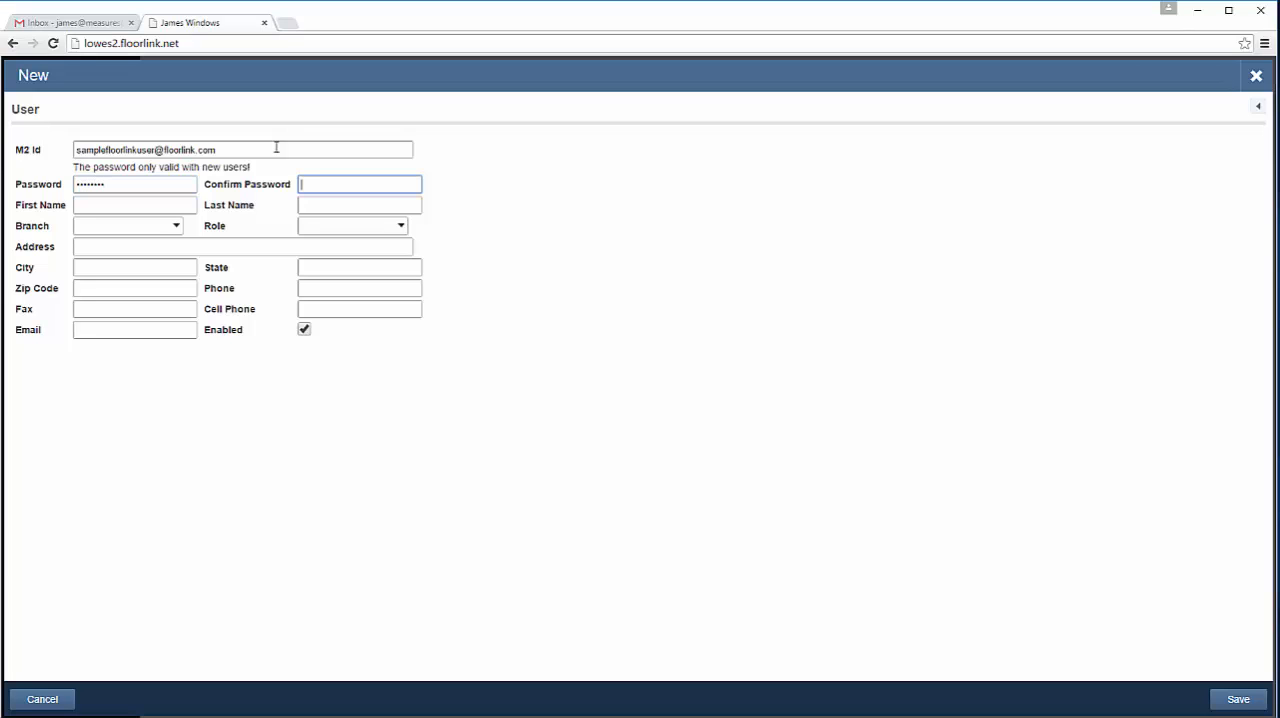
text(••••••••)
key(Tab)
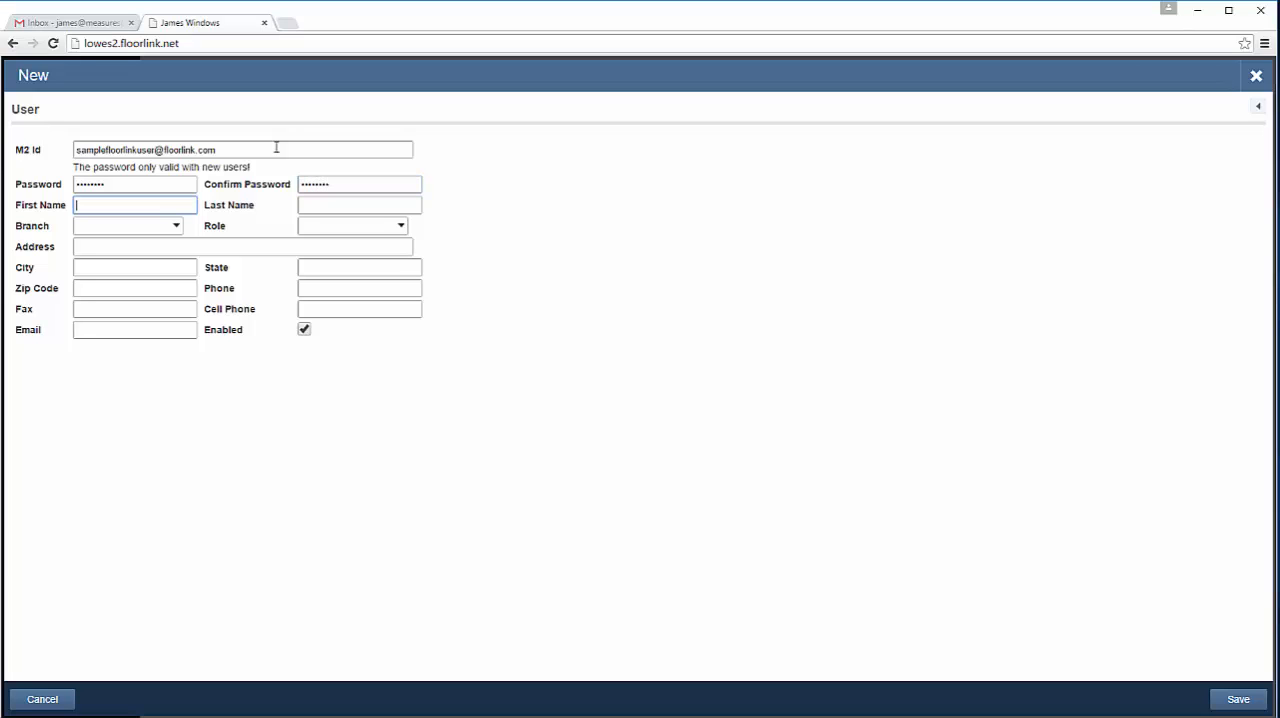
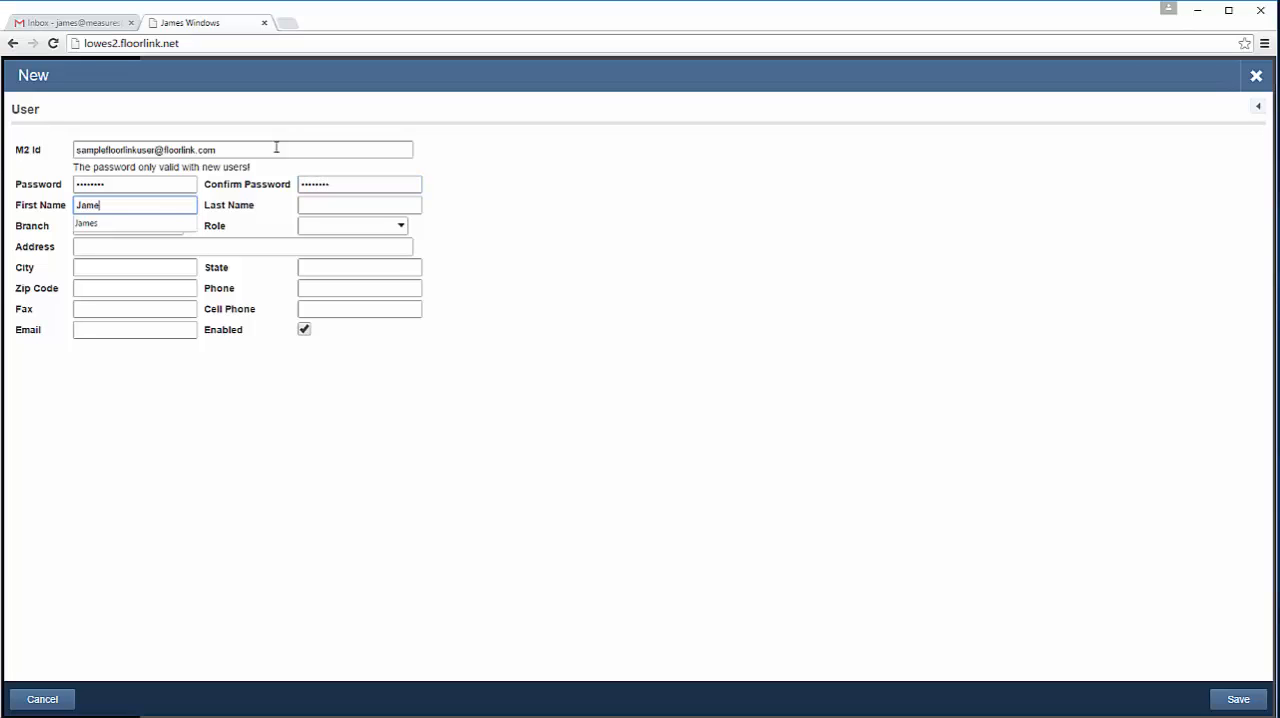
Step: Fill in the new user's first name and last name
key(Tab)
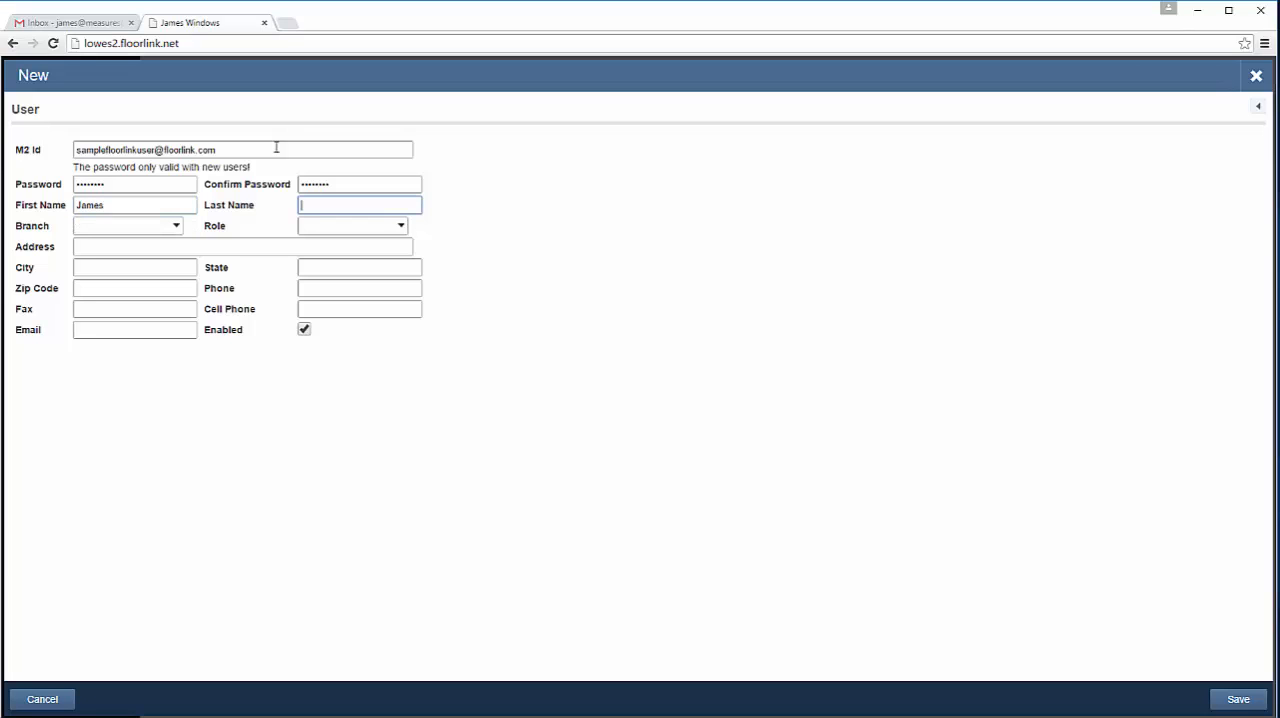
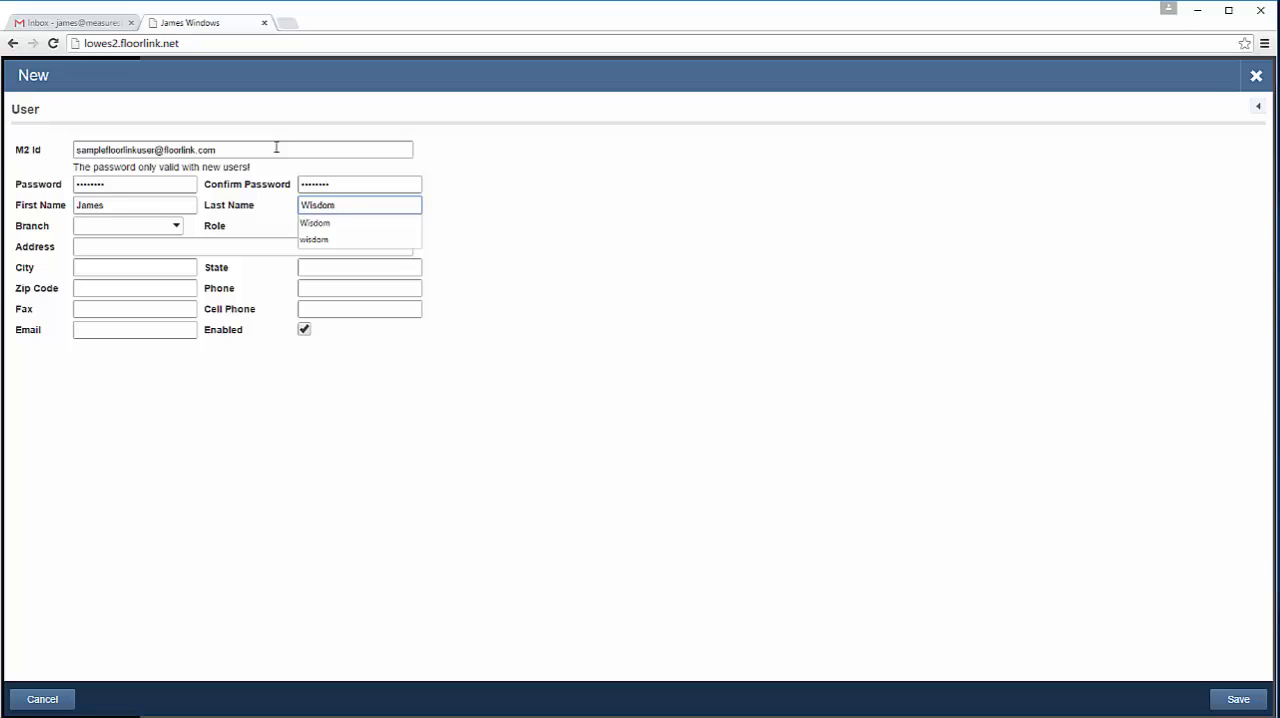
Step: Assign the new user to the Main branch with the first "Estimator - Data owned by self" role
click(179, 231)
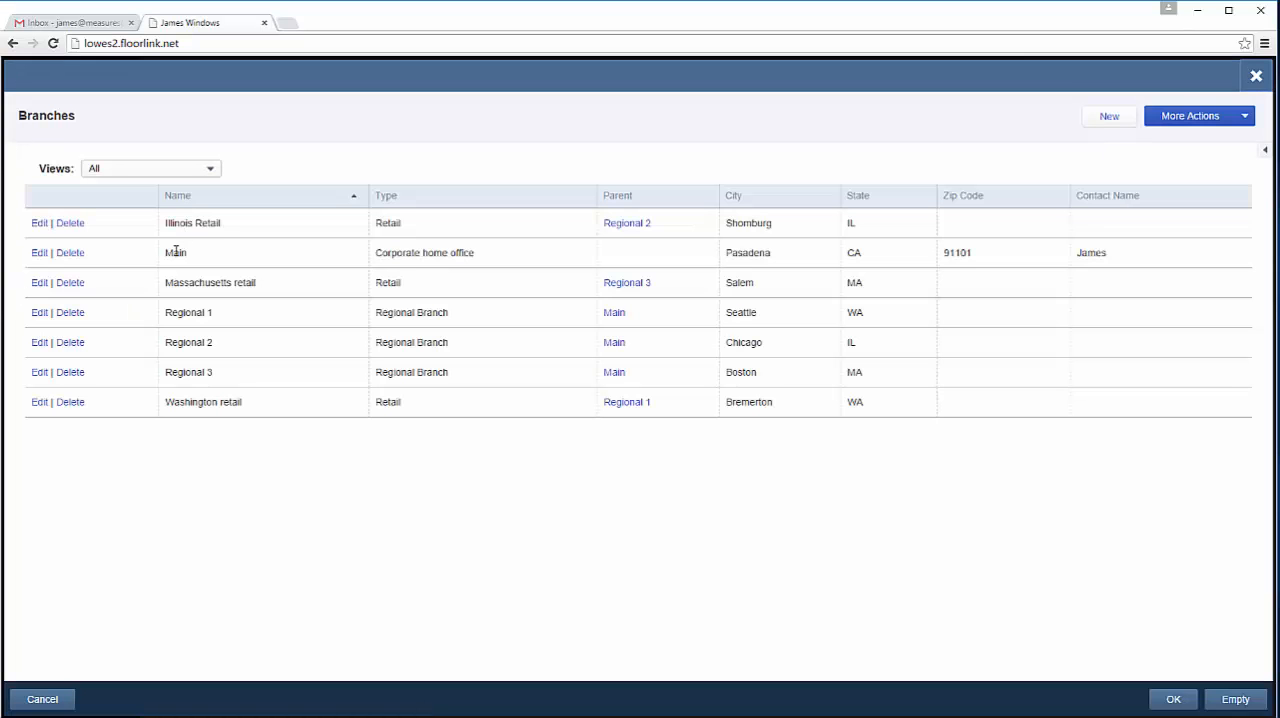
click(175, 252)
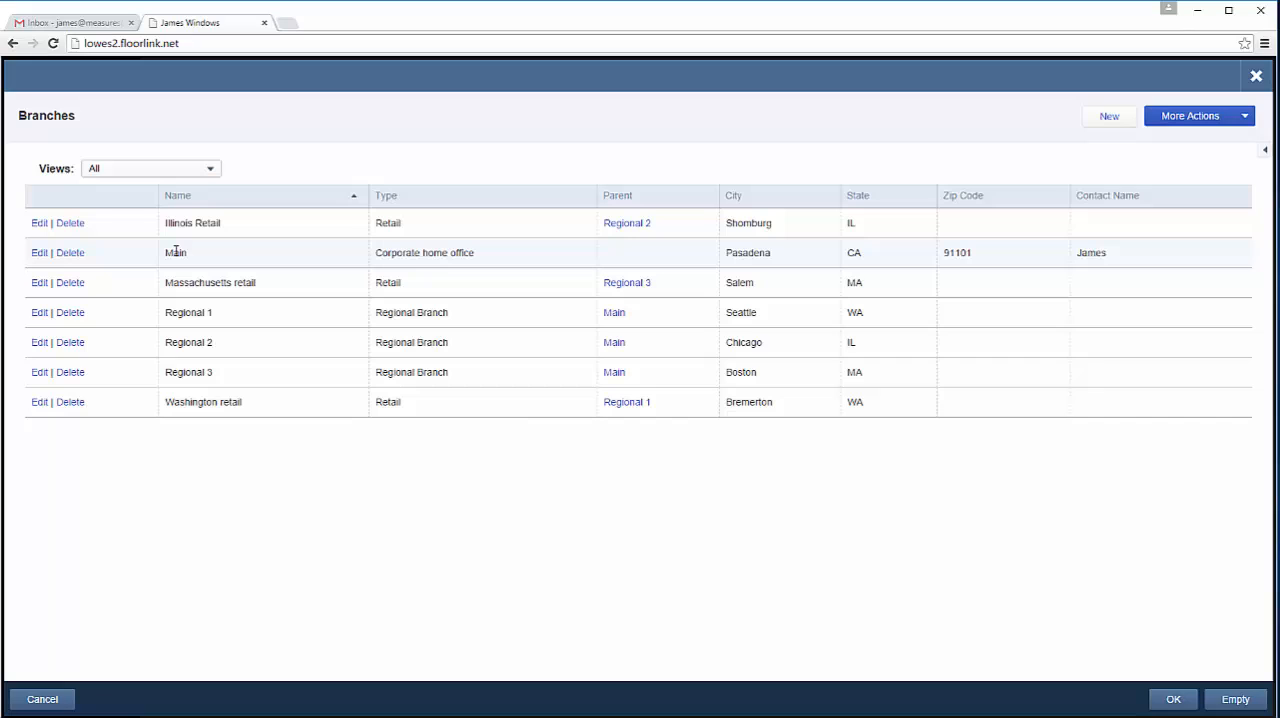
click(1173, 700)
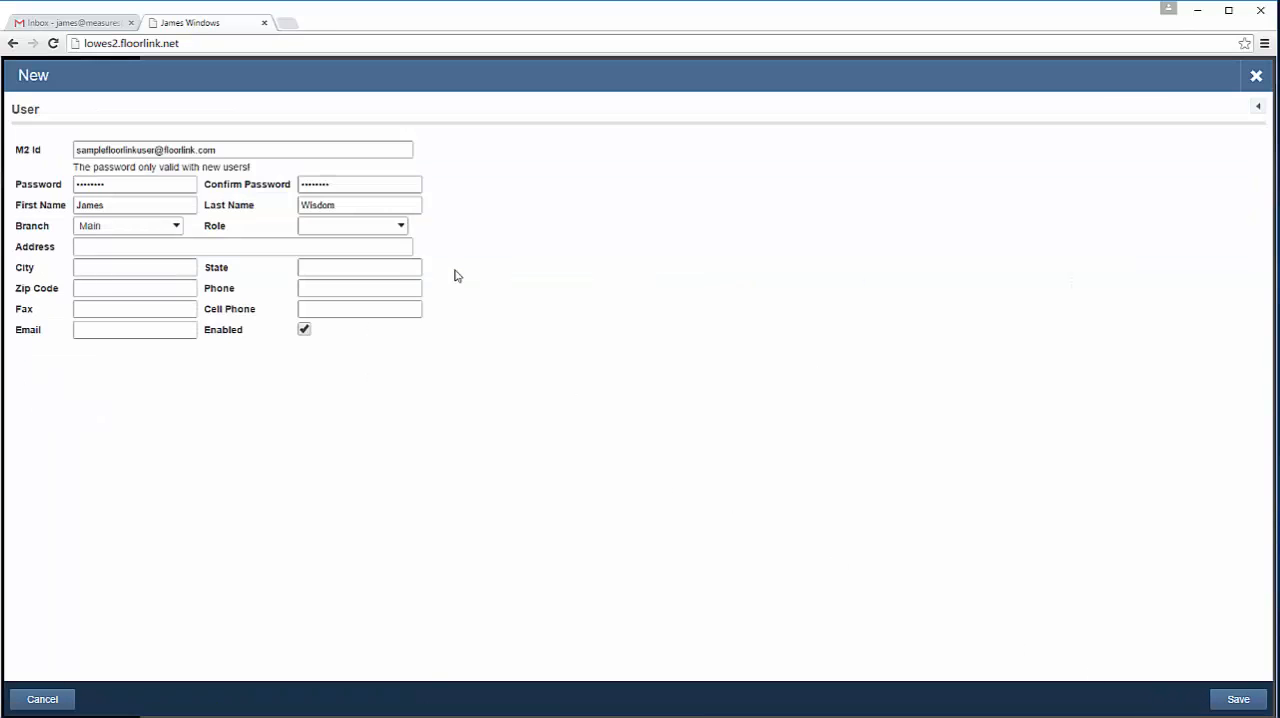
click(401, 226)
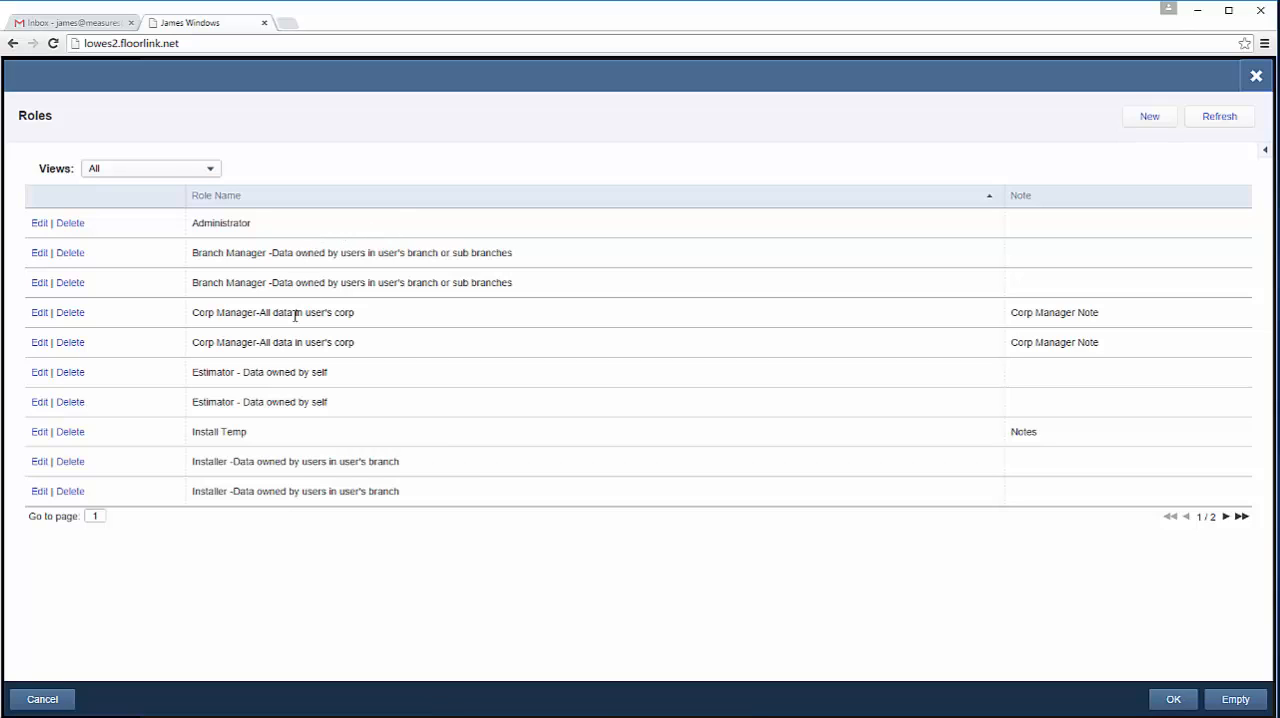
click(275, 377)
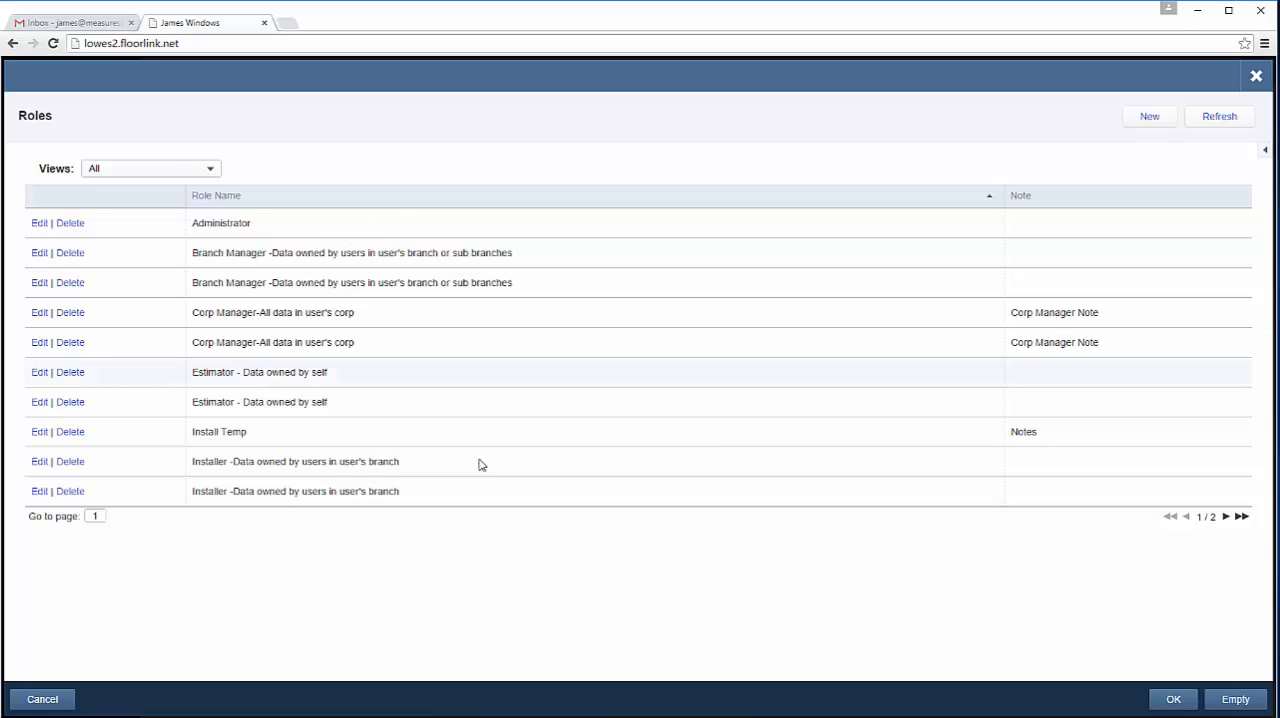
click(1175, 698)
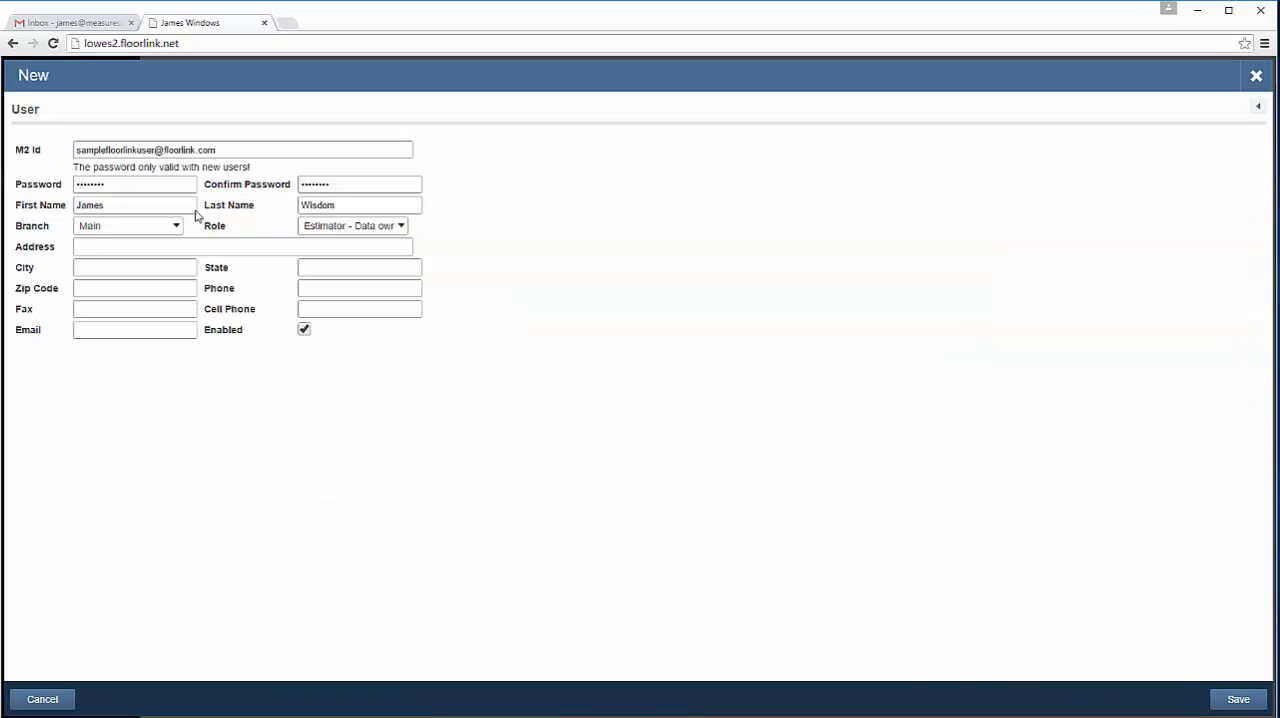
Step: Enter the new user's street address
click(113, 248)
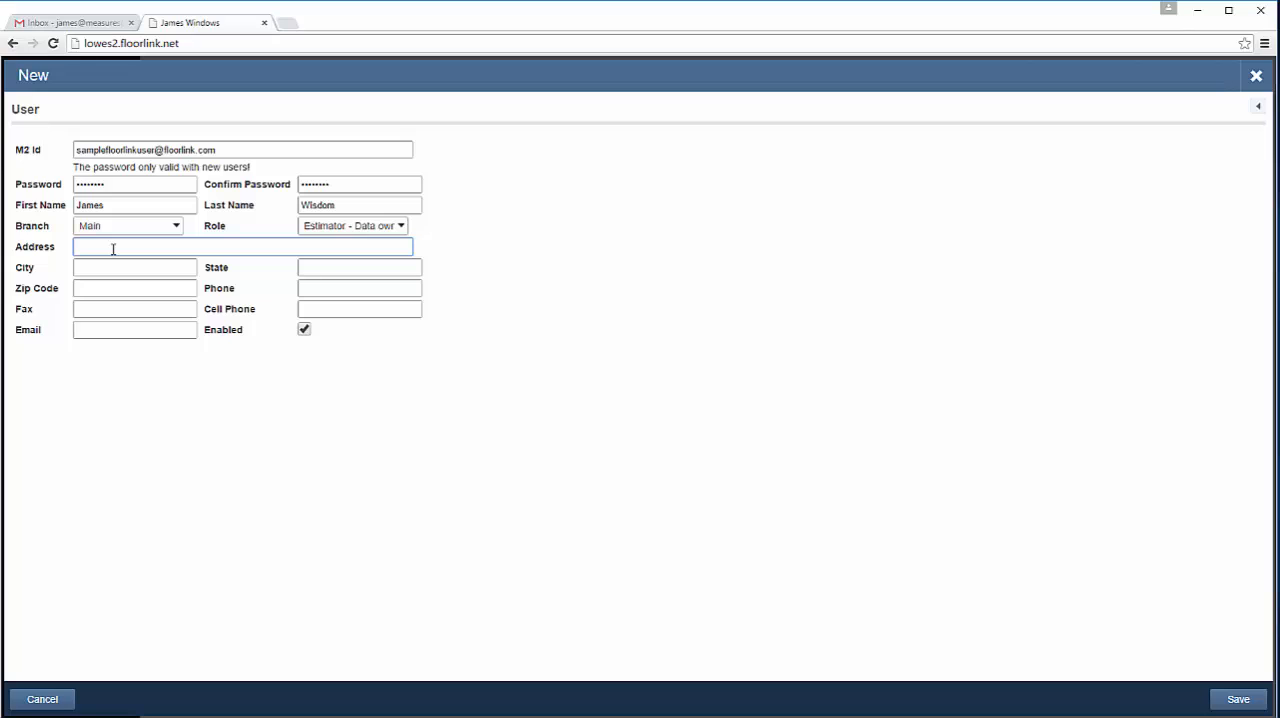
key(Tab)
Step: Fill in the city, state and zip code of the new user's address
text(Pasadena)
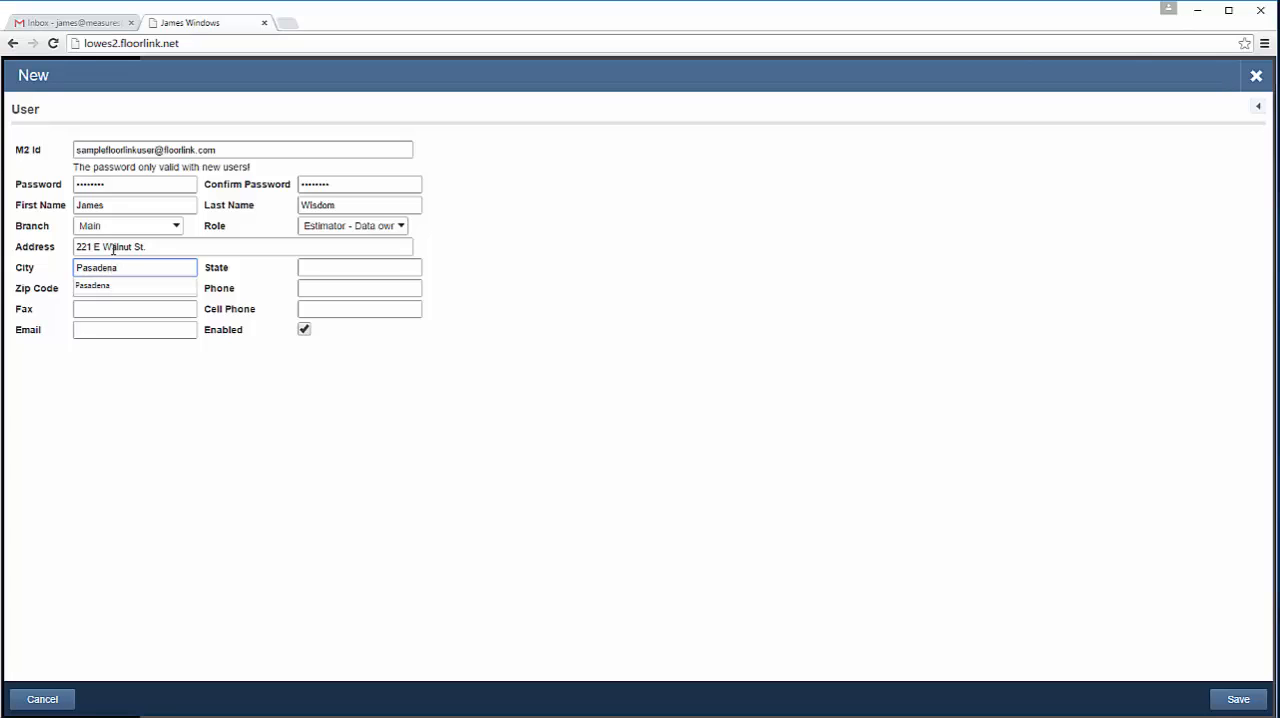
key(Tab)
text(CA)
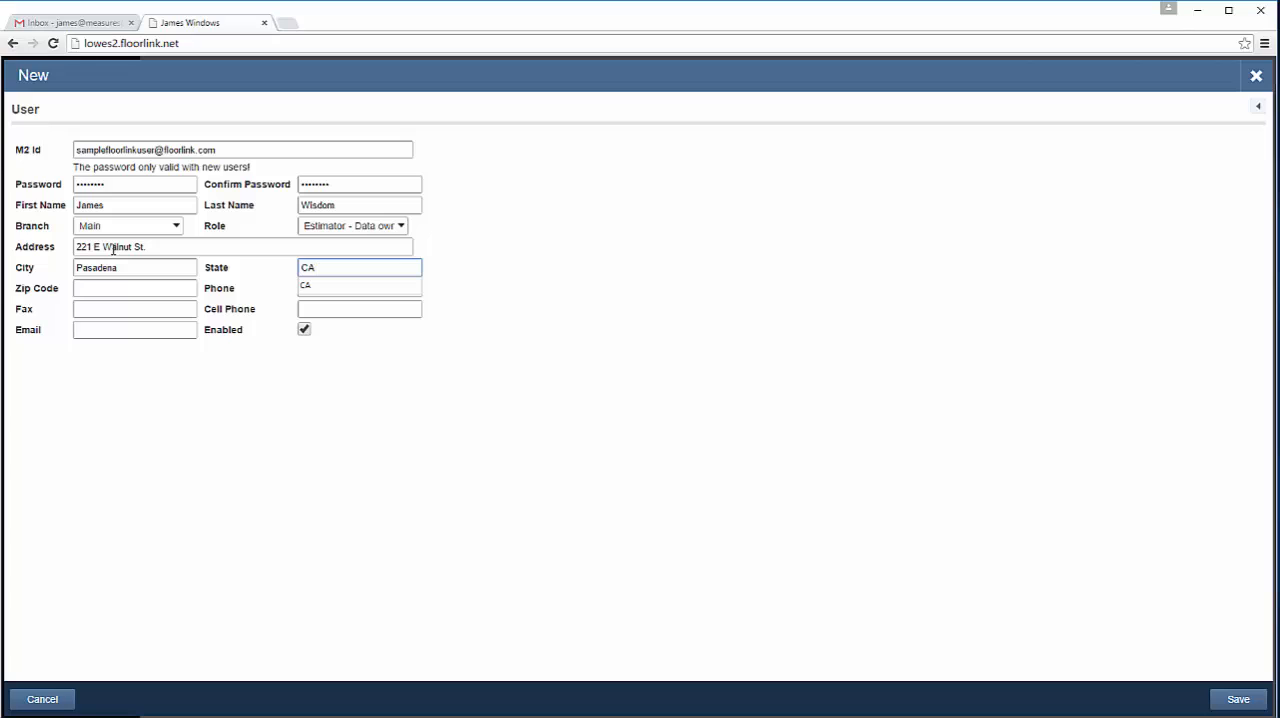
key(Tab)
text(9)
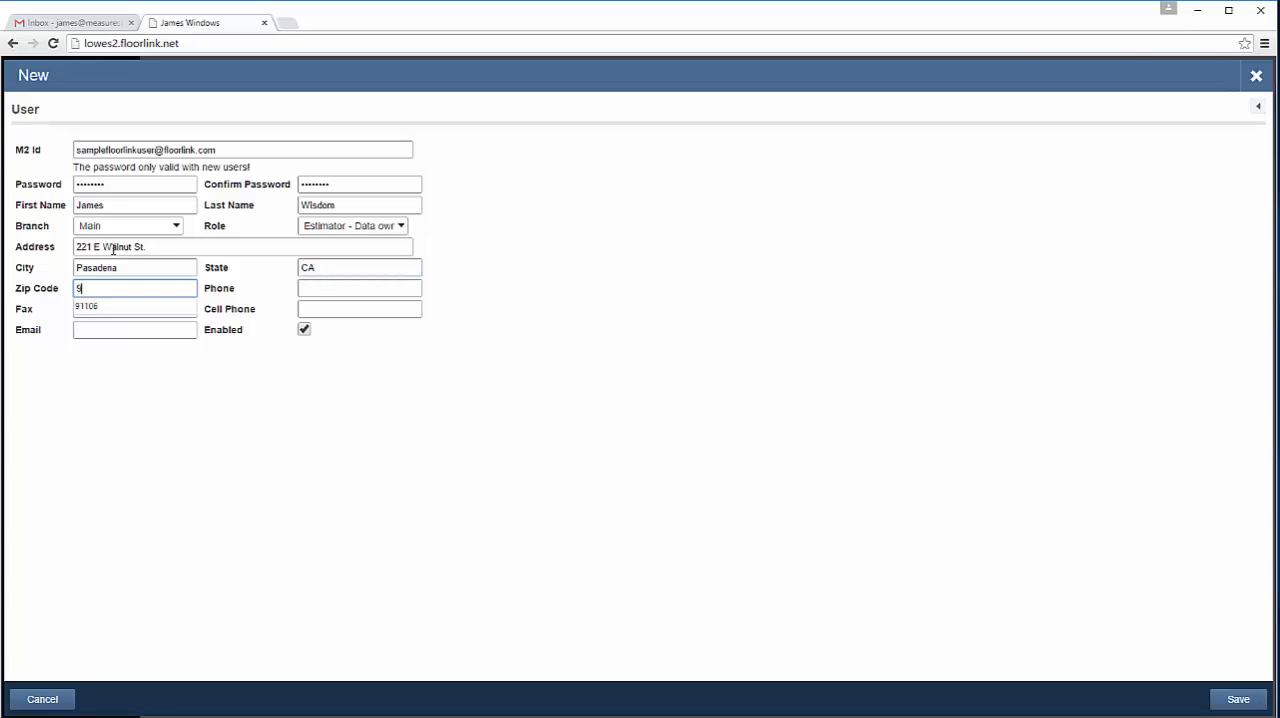
text(1101)
key(Tab)
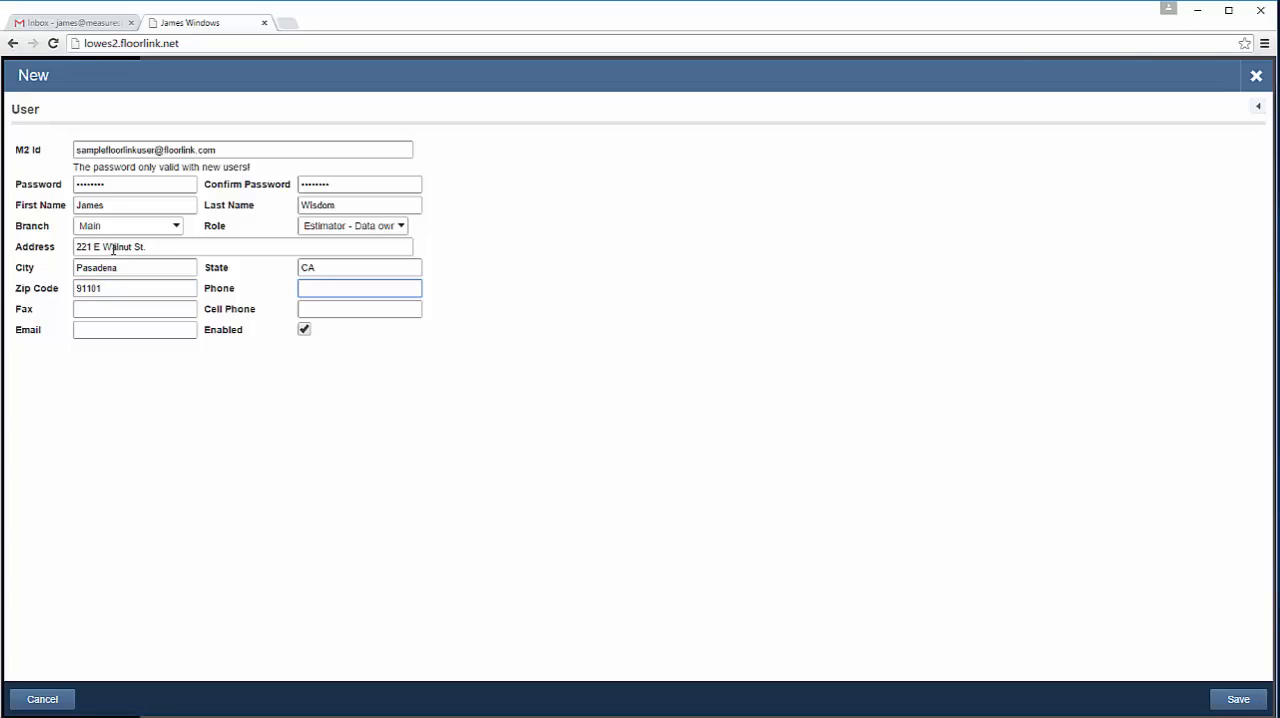
Step: Enter the new user's phone number
key(Tab)
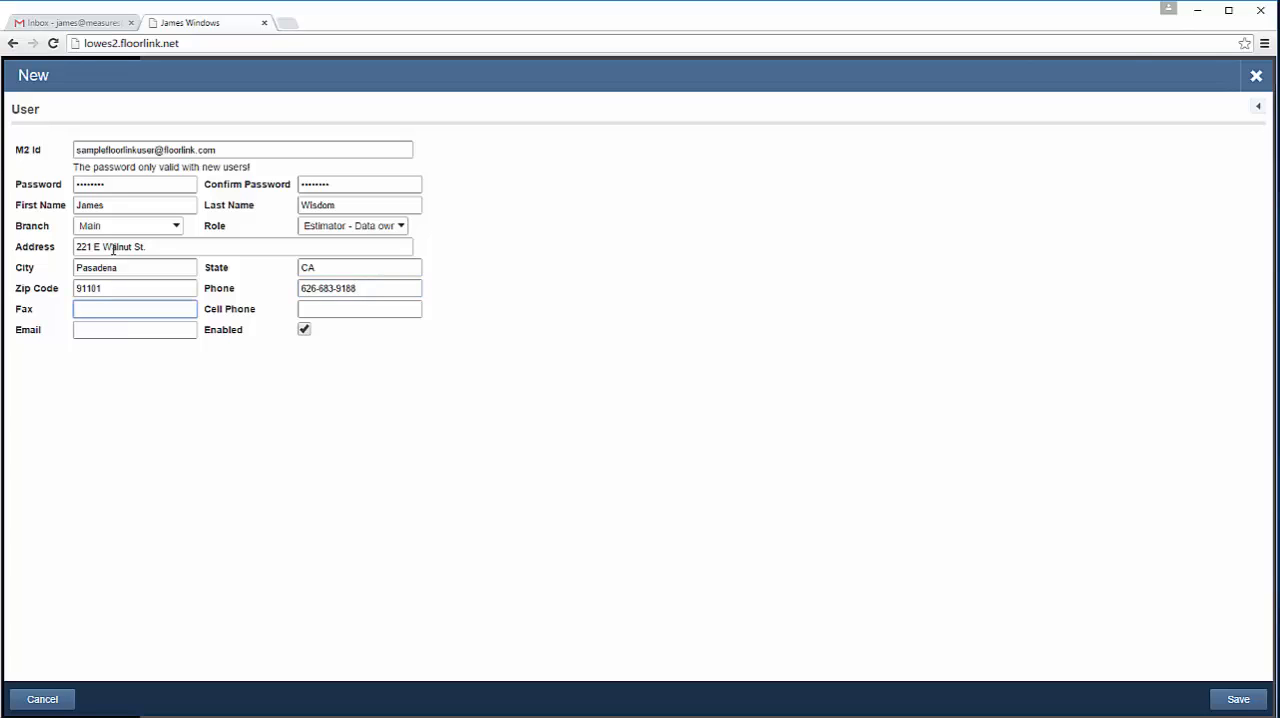
Step: Fill in the new user's fax and cell phone numbers
key(Tab)
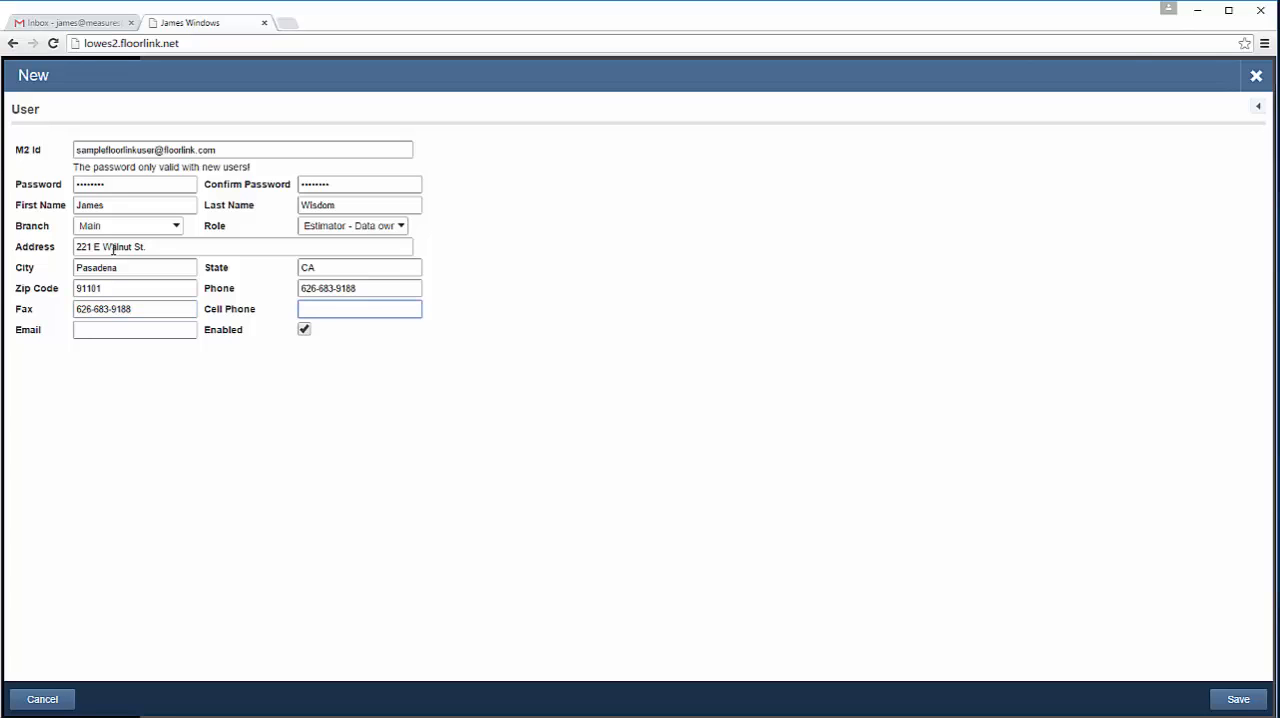
Step: Fill in the new user's contact e-mail from the matching suggestion and save the user record
click(146, 331)
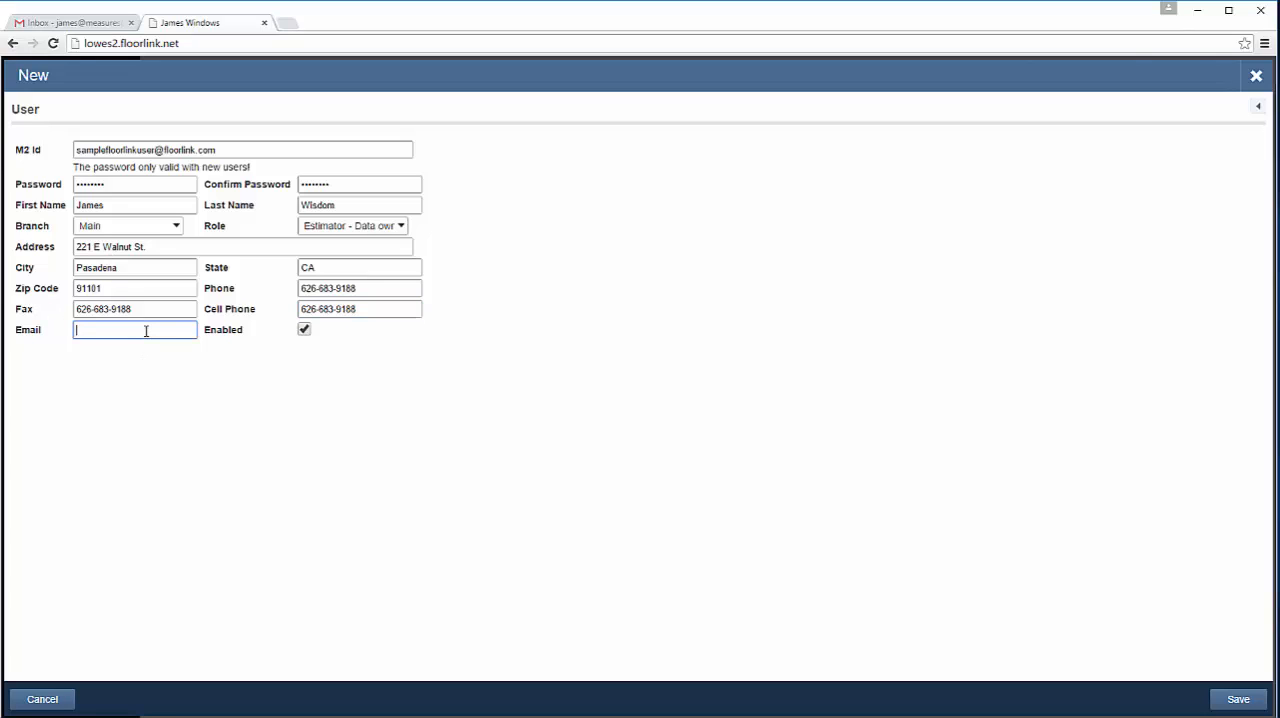
text(j)
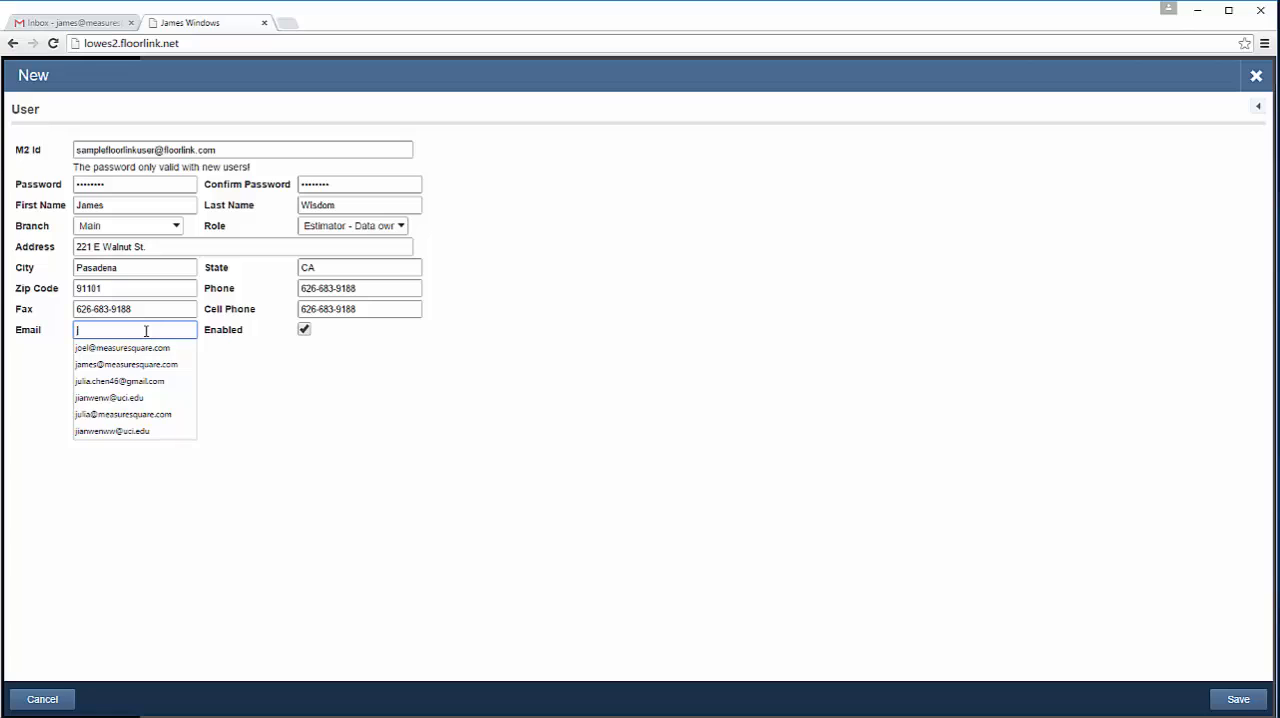
text(am)
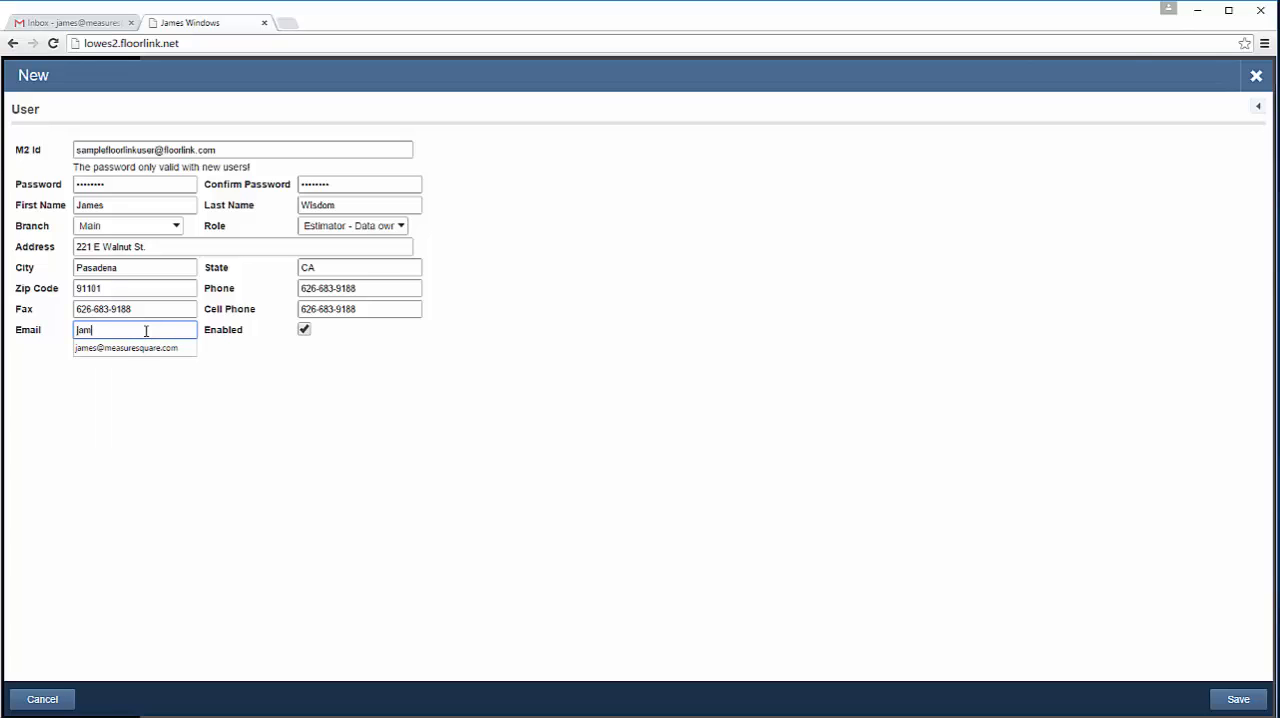
click(131, 349)
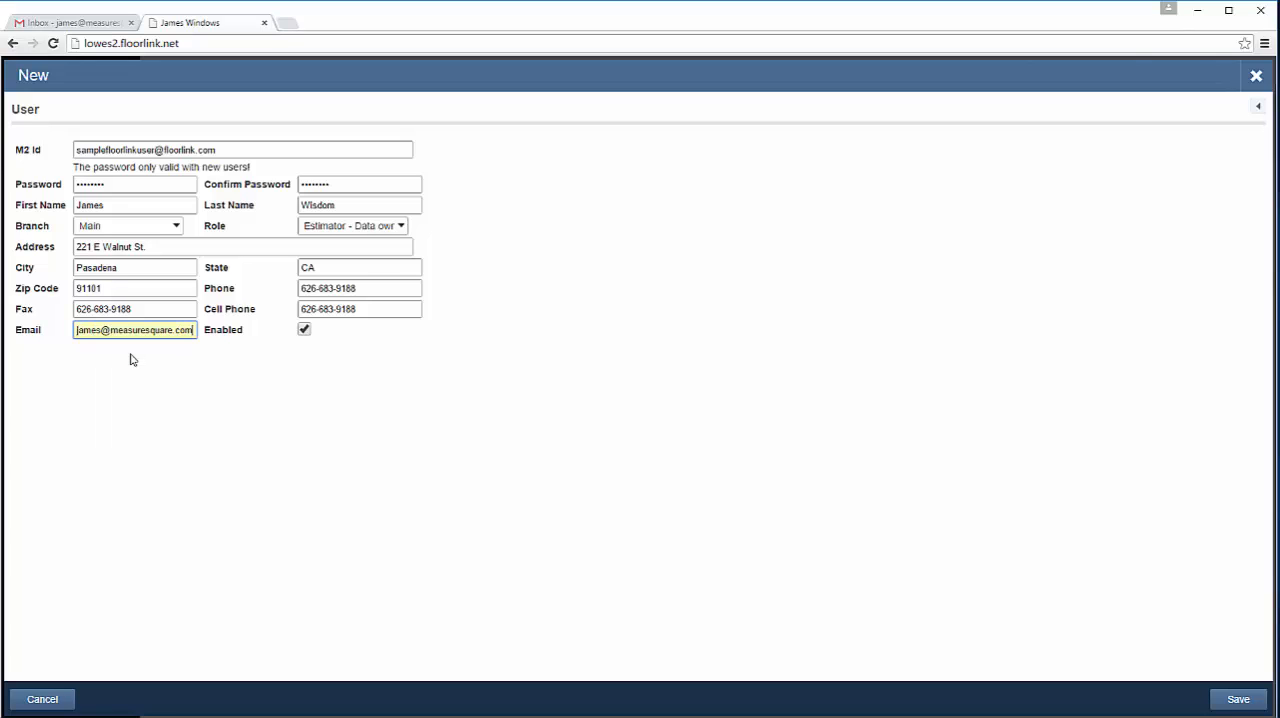
click(1238, 698)
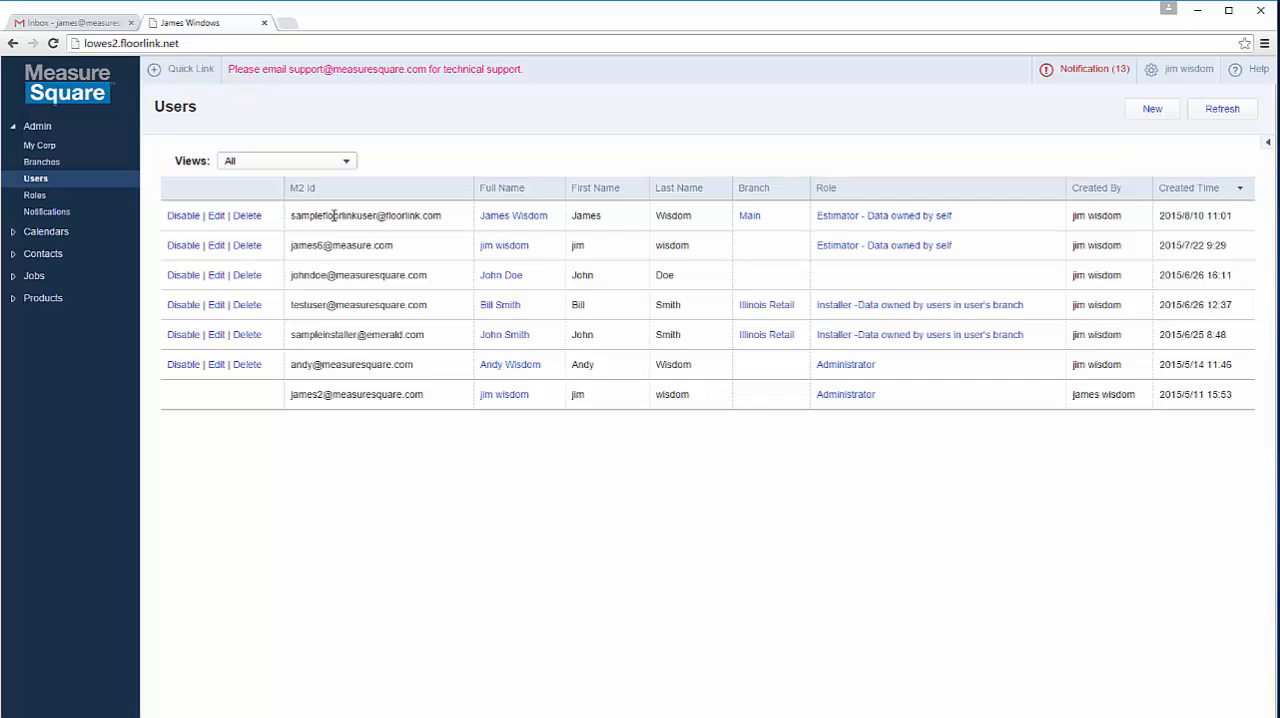
Step: Open the newly created user's record for editing, decline saving the password in the browser, and close the form without changes
click(214, 222)
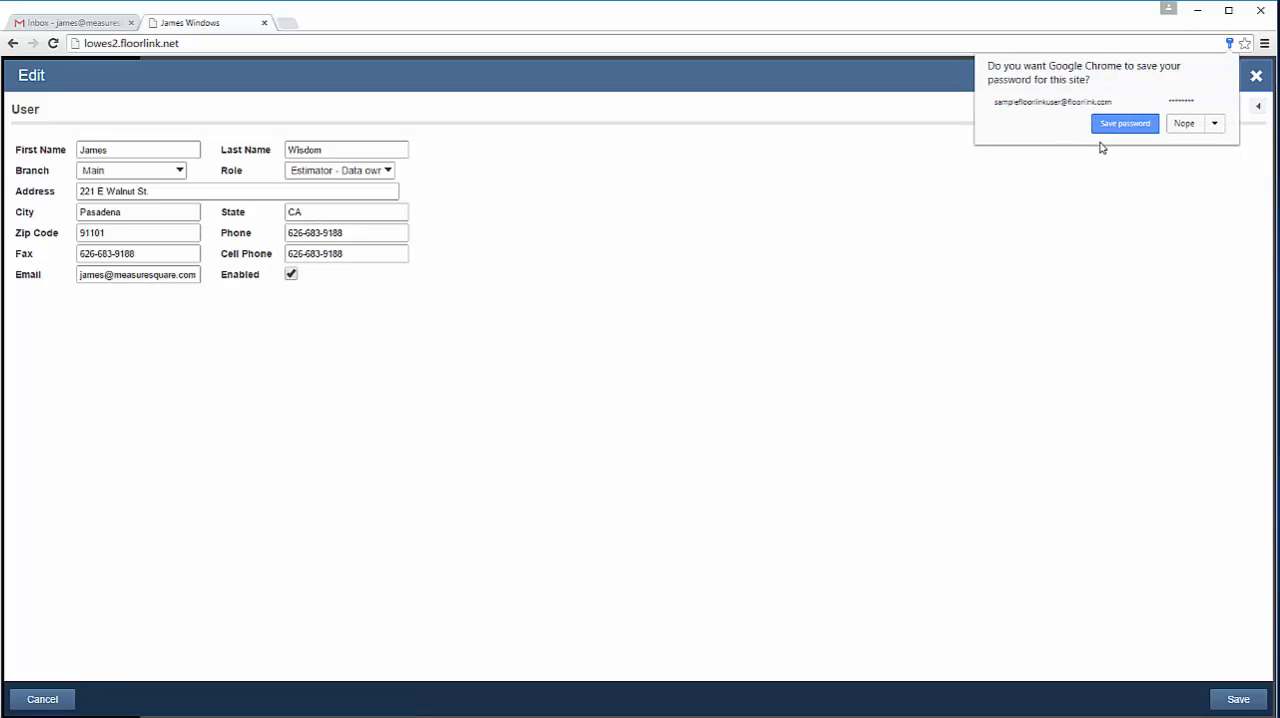
click(1182, 129)
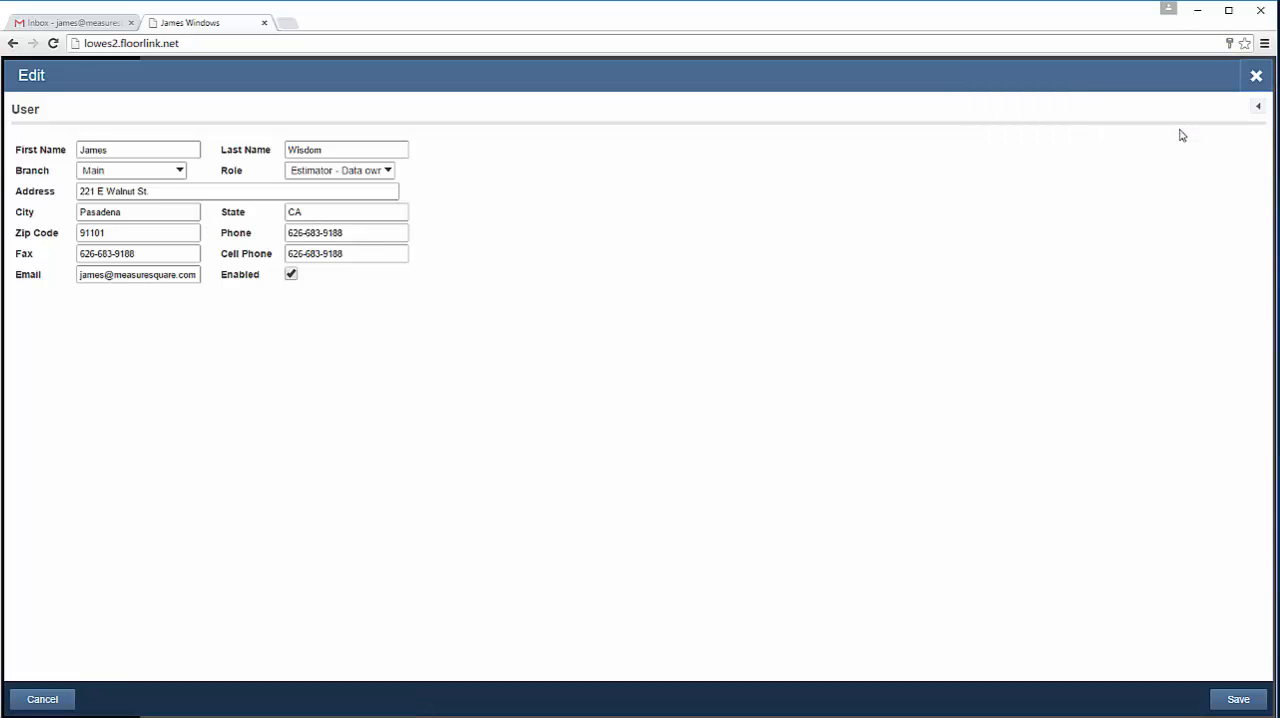
click(1256, 76)
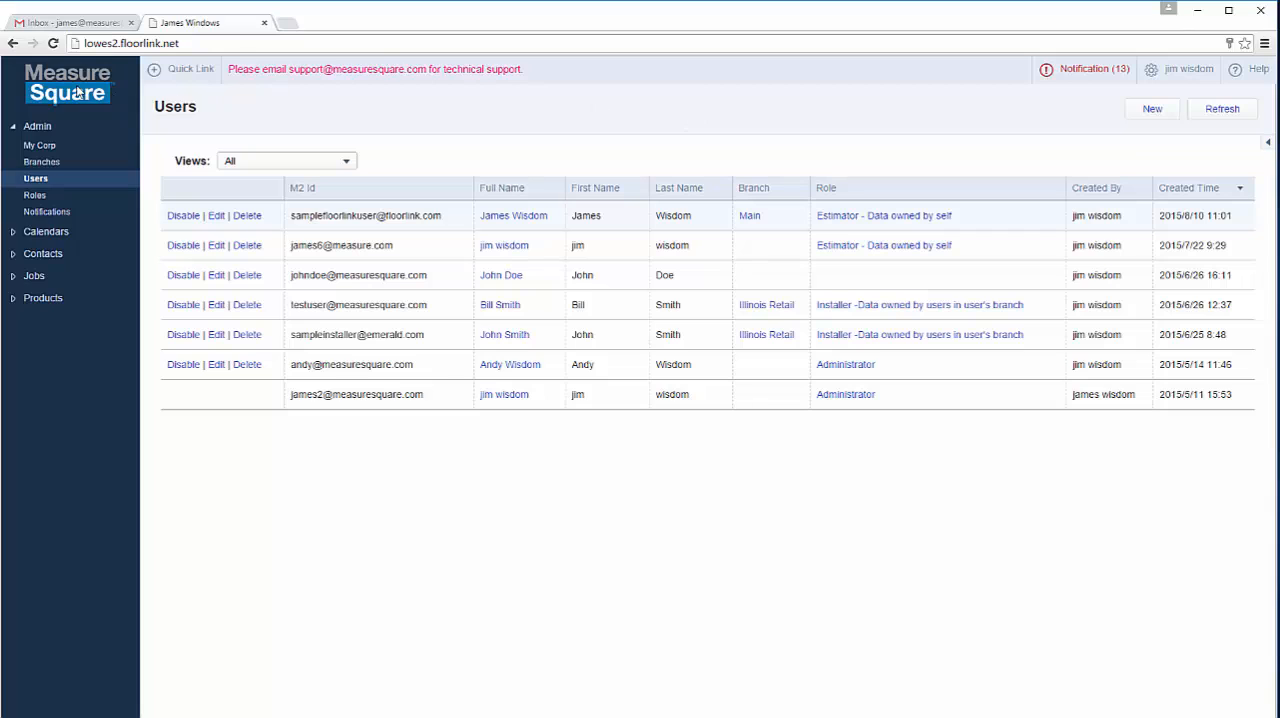
Step: Open the second Sales Rep role in the roles list and review its details and permission categories
click(35, 198)
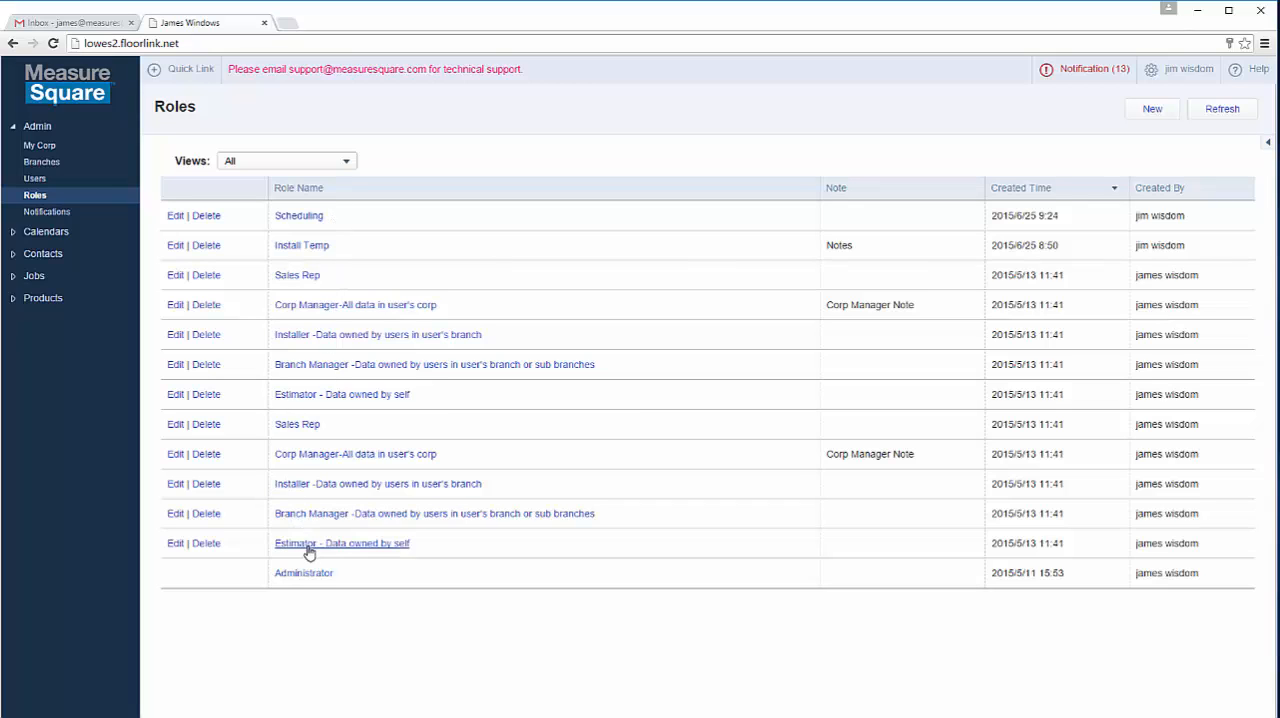
click(297, 425)
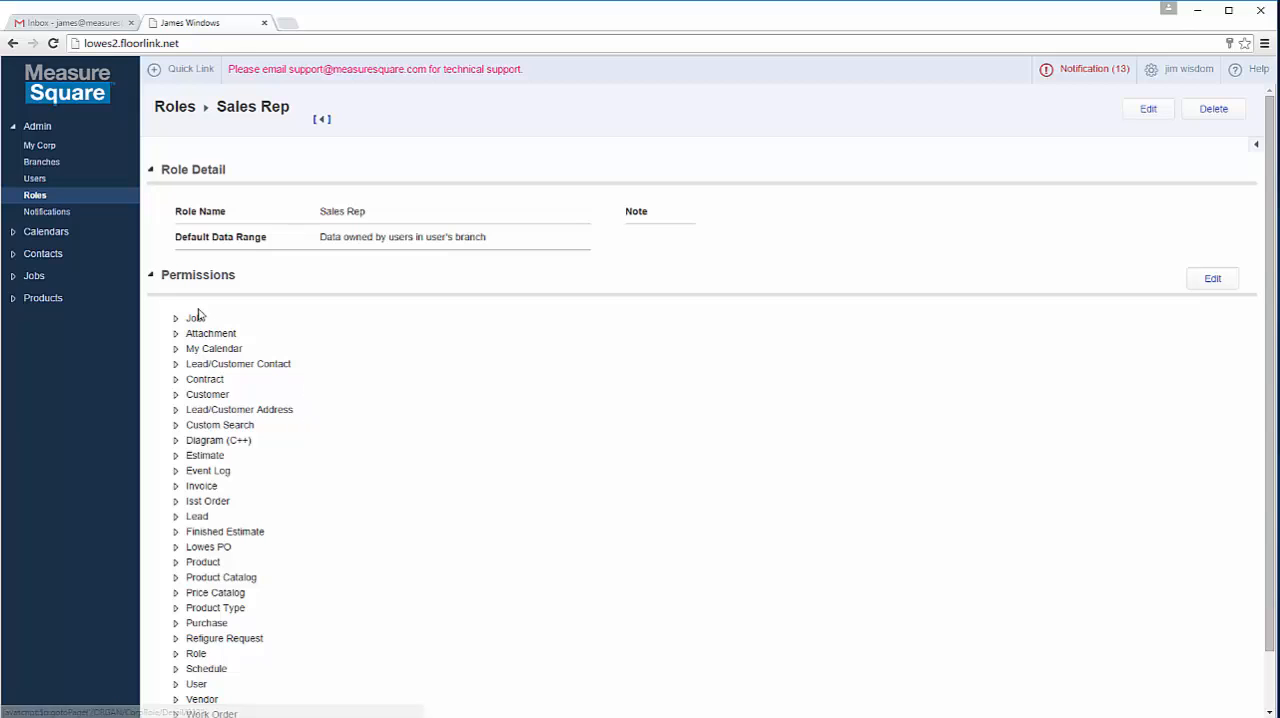
scroll(212, 292, down, 2)
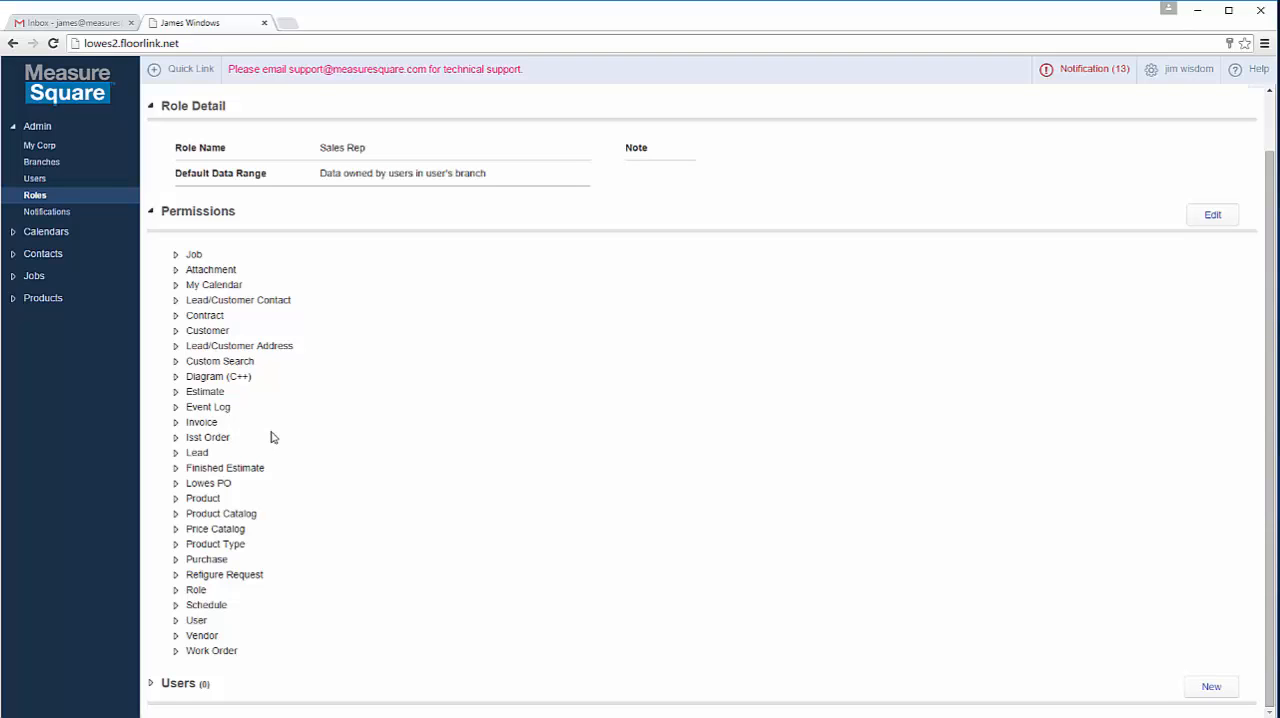
scroll(270, 437, up, 1)
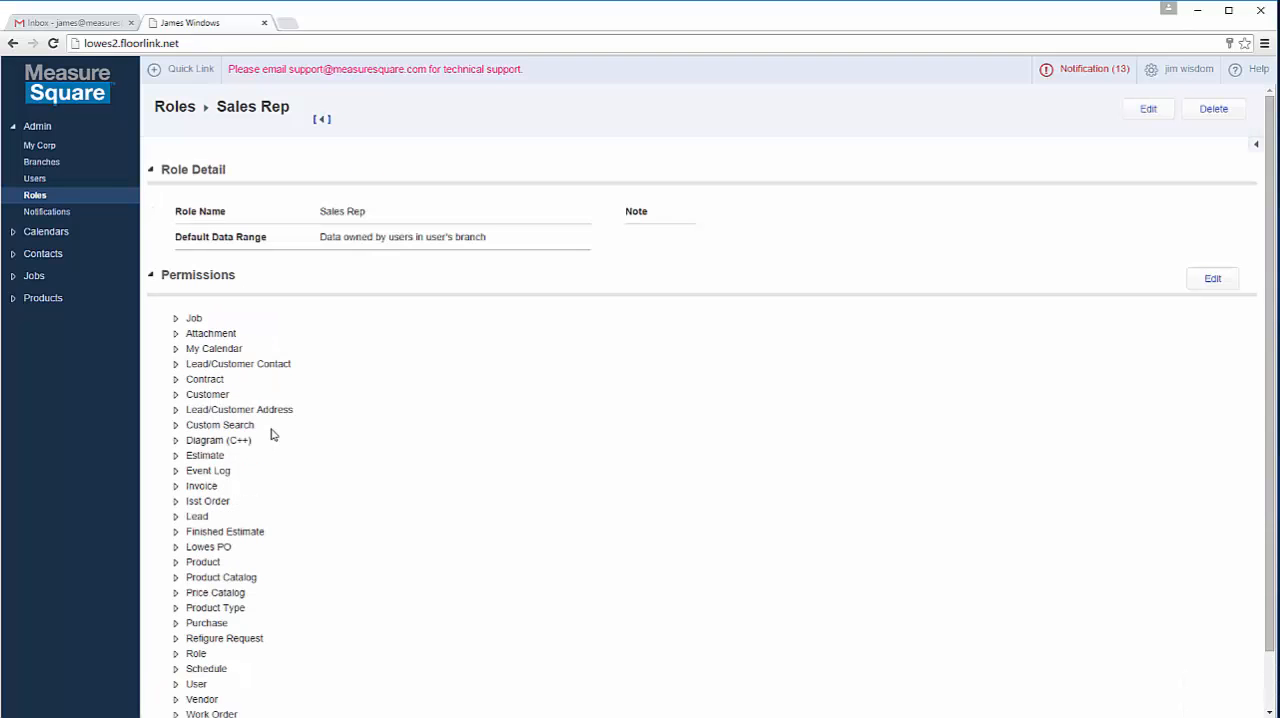
Step: Open the new Main branch user's details and follow the link to the assigned "Estimator - Data owned by self" role
click(36, 182)
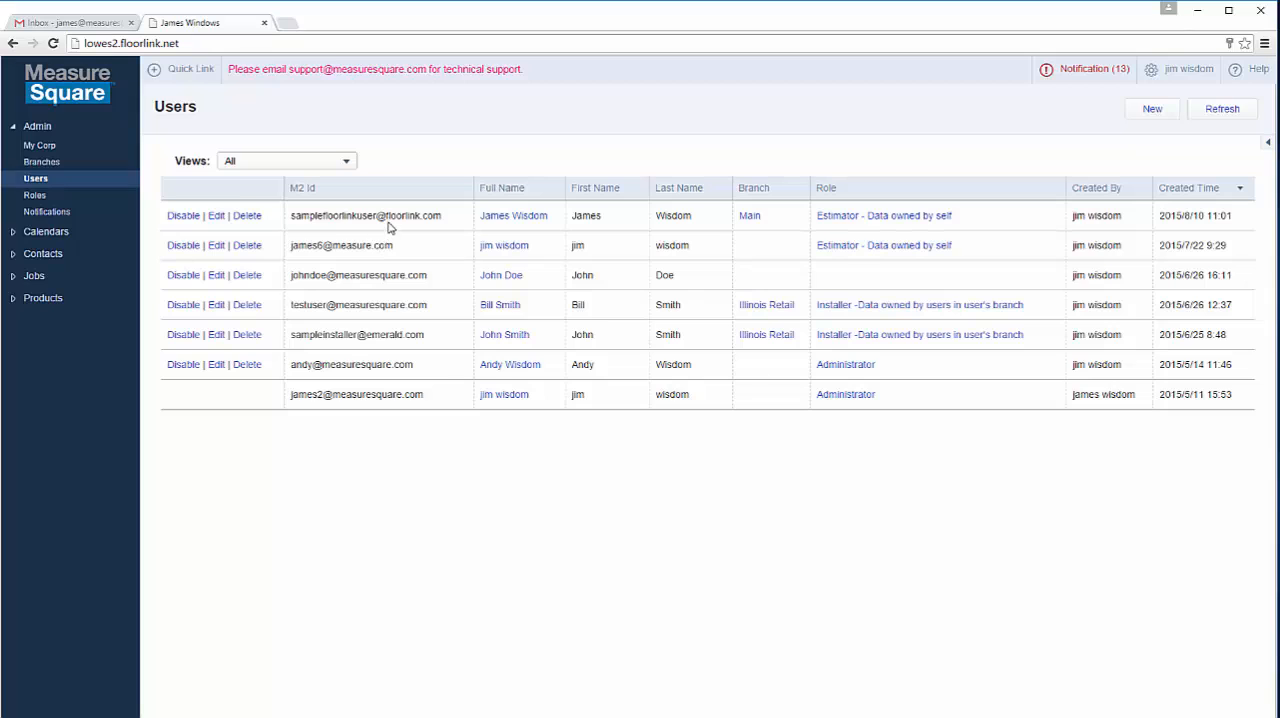
click(527, 217)
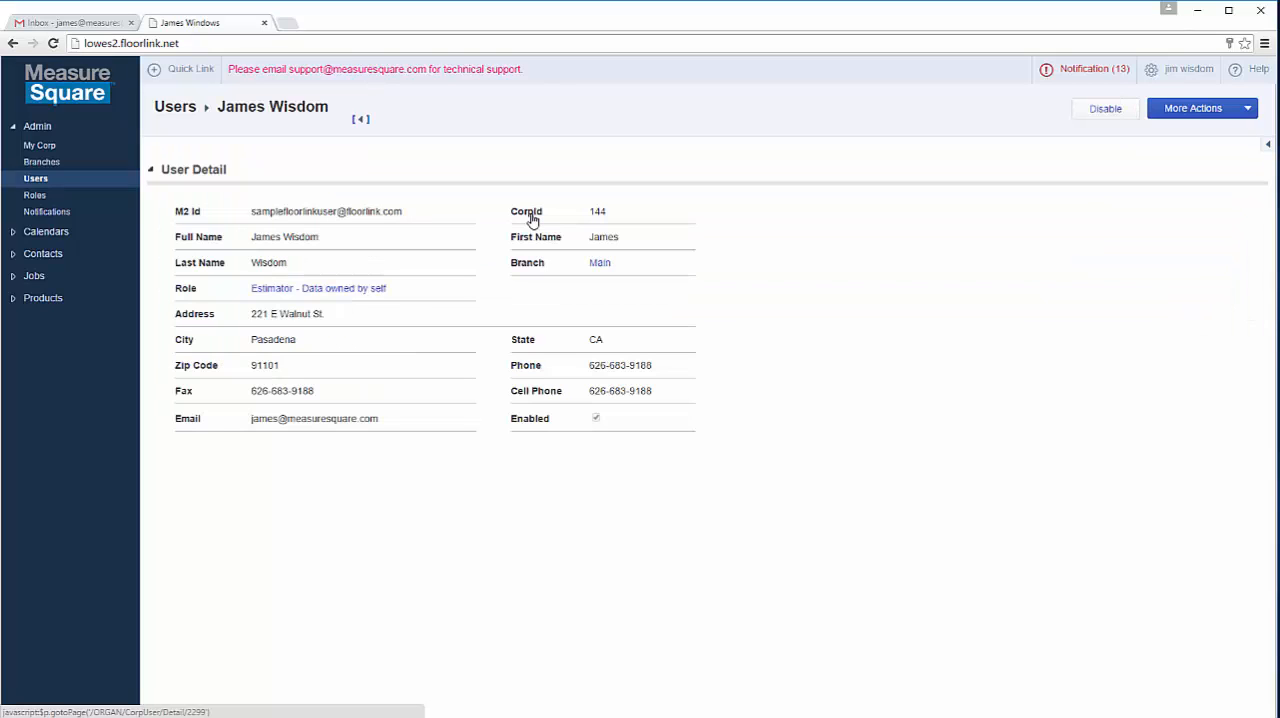
click(375, 288)
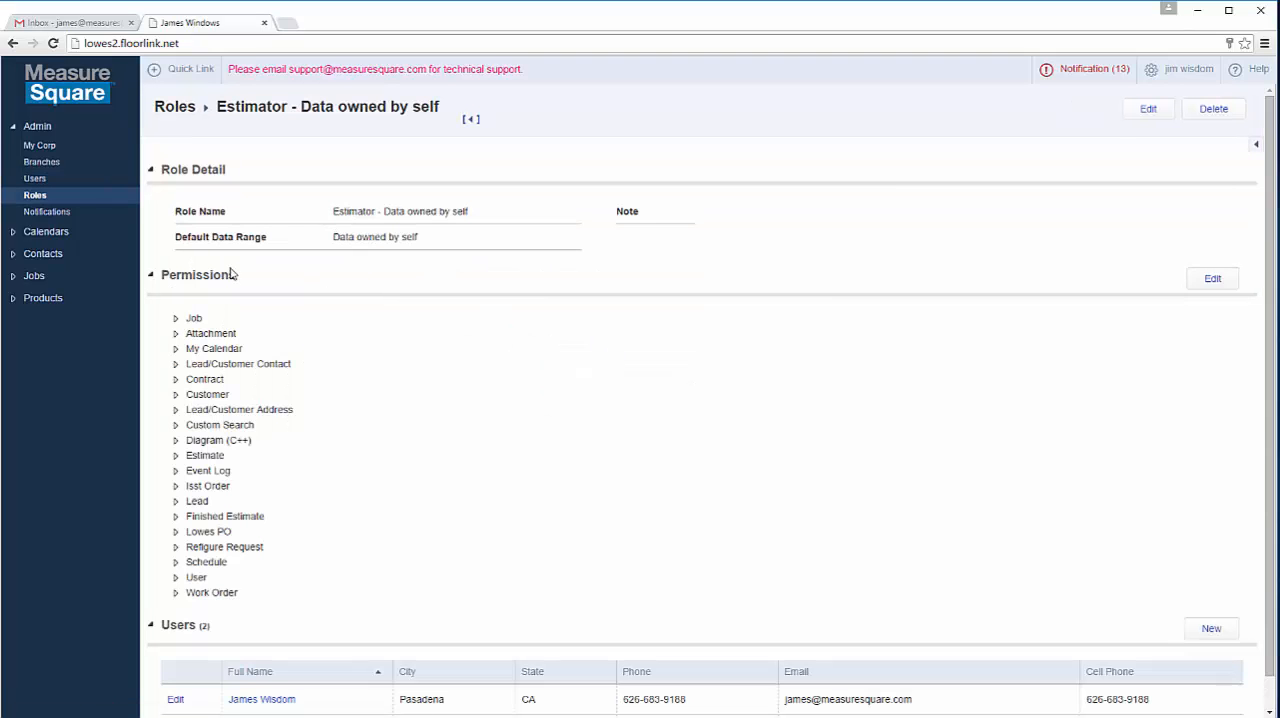
Step: Expand the Job, Attachment and My Calendar permissions of the Estimator role to review them
scroll(175, 318, down, 1)
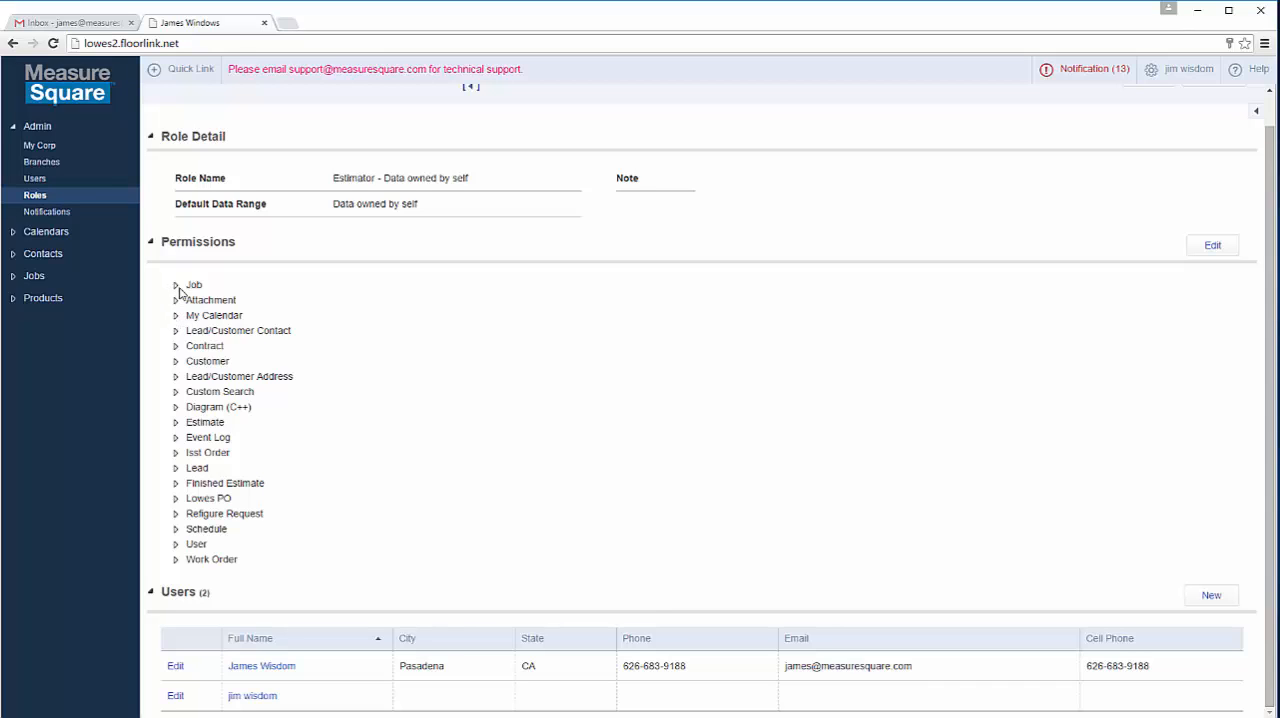
click(176, 286)
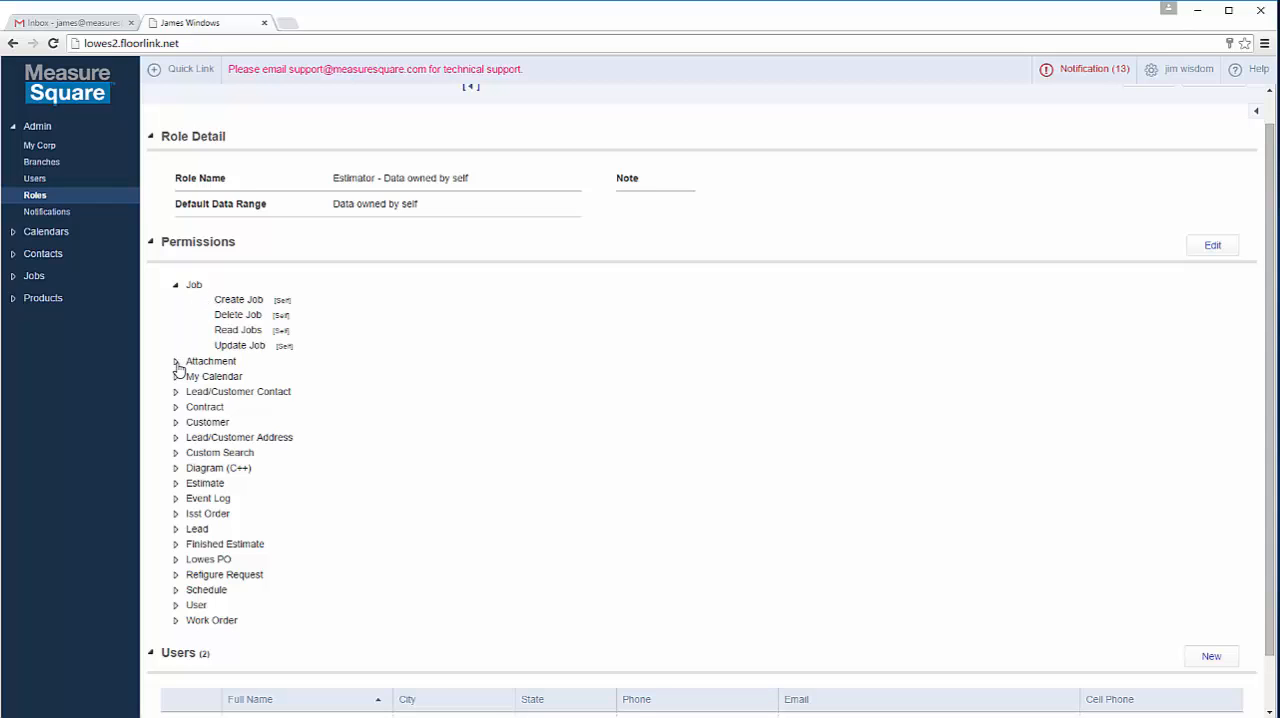
click(176, 362)
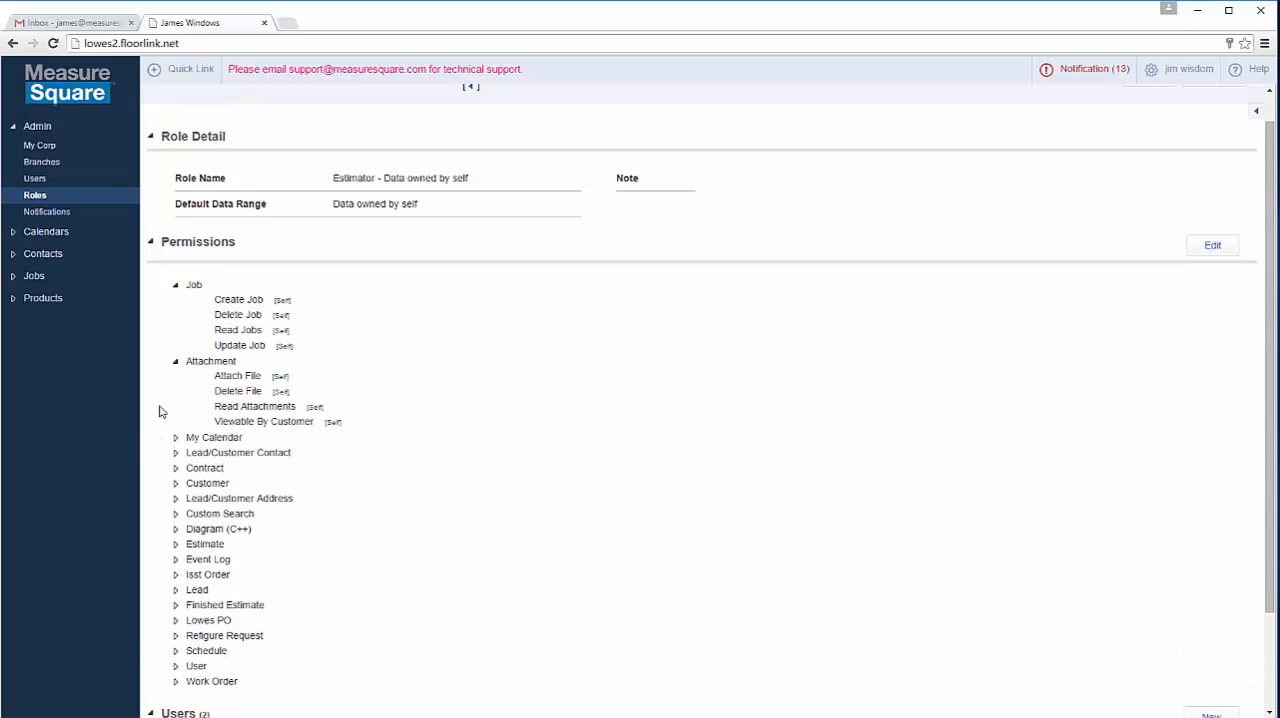
scroll(160, 411, down, 1)
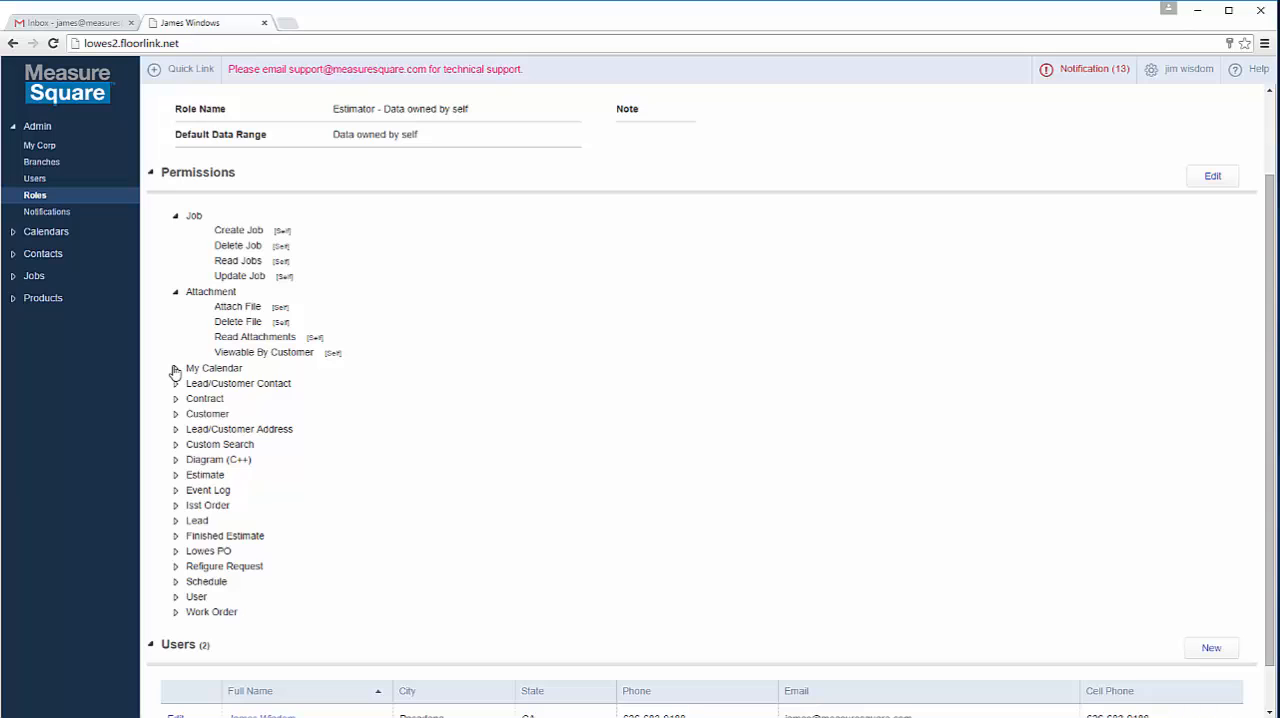
click(175, 370)
Step: Expand the Lead/Customer Contact, Contract, Customer and Lead/Customer Address permissions to review them
scroll(175, 372, down, 1)
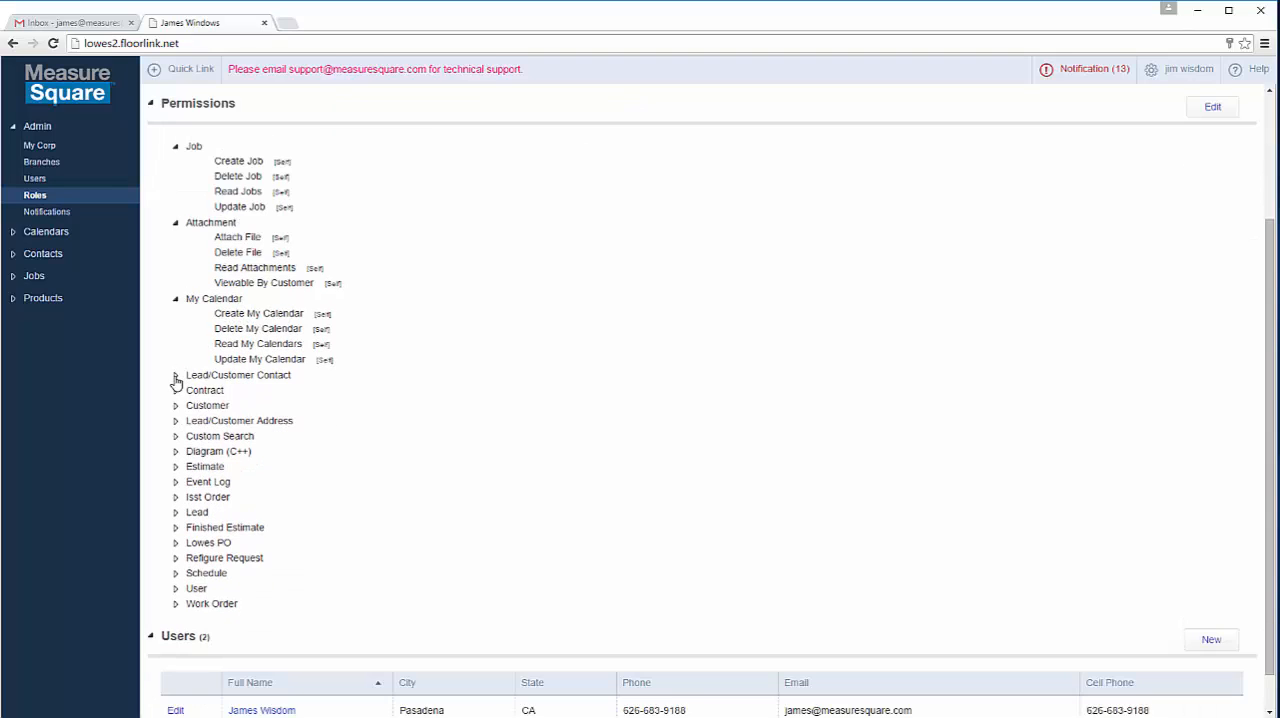
click(176, 375)
scroll(200, 343, down, 1)
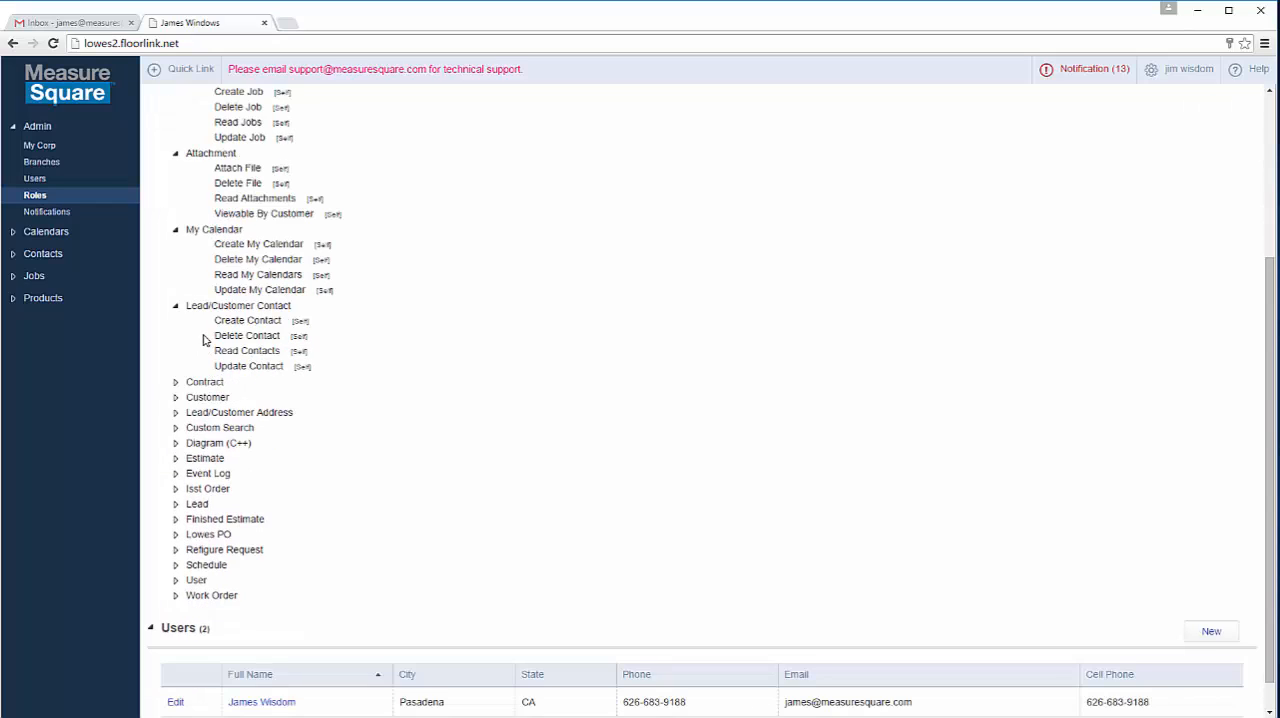
click(176, 384)
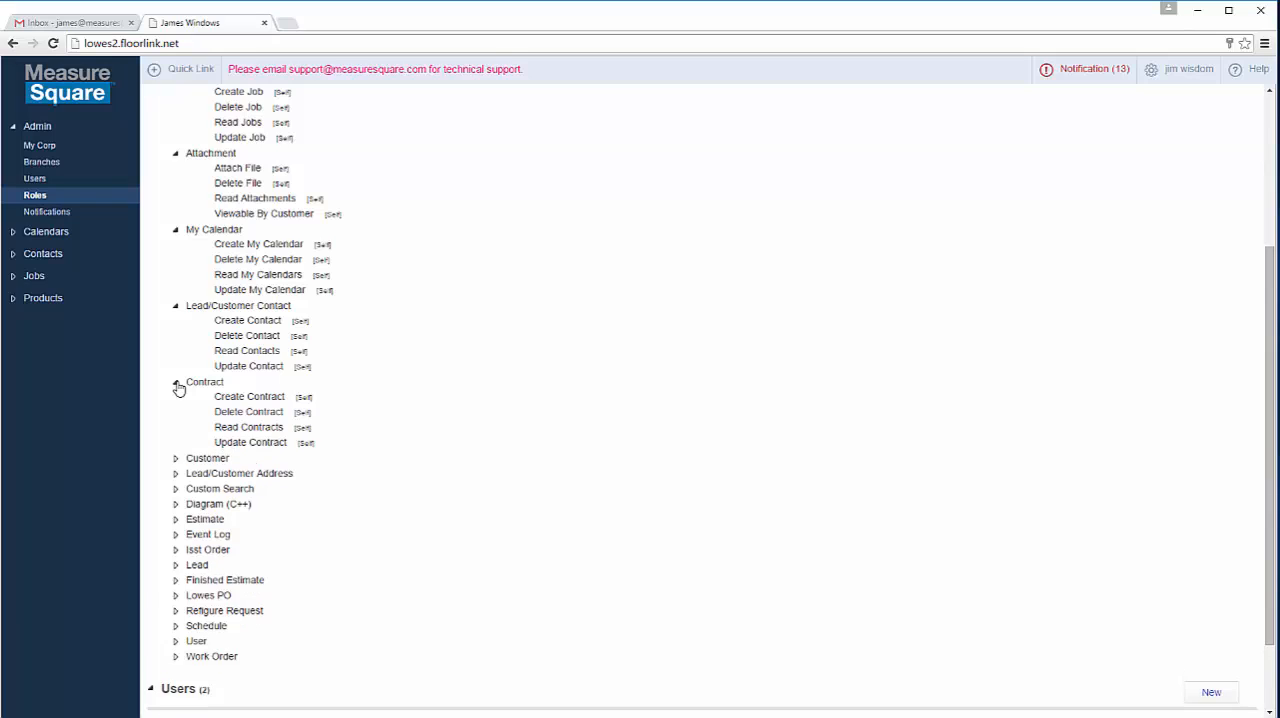
scroll(178, 388, down, 1)
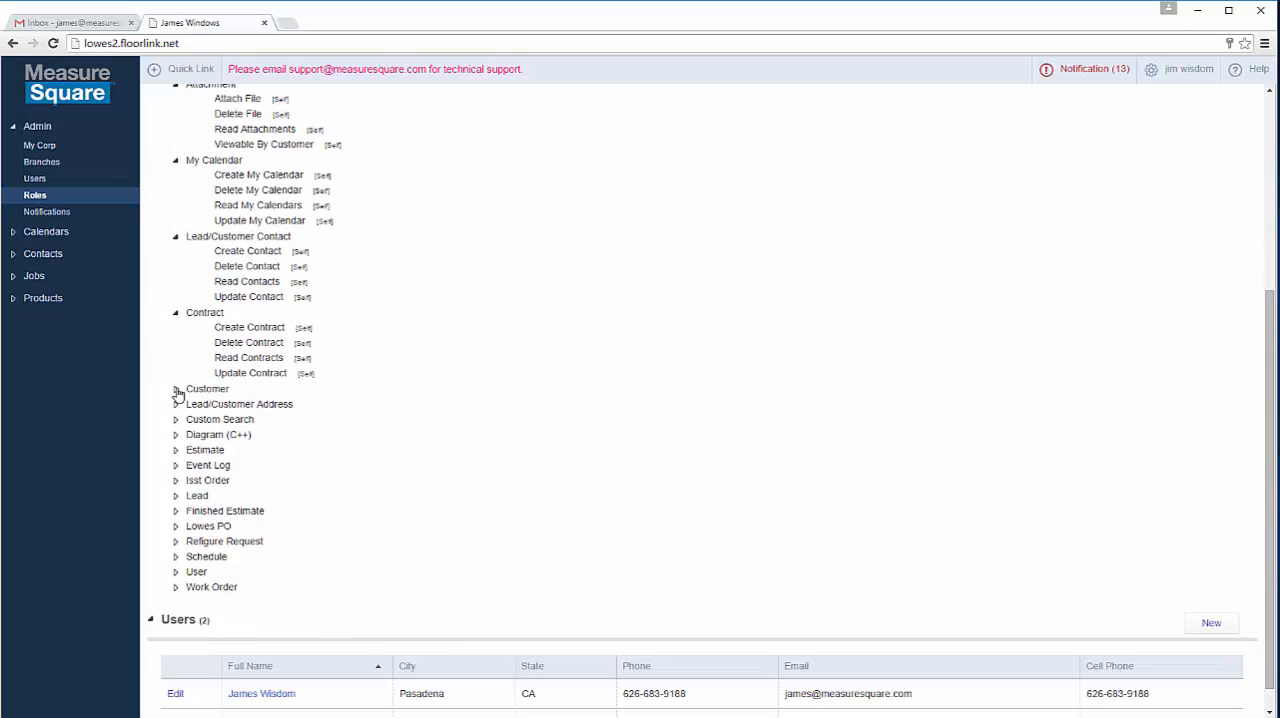
click(176, 390)
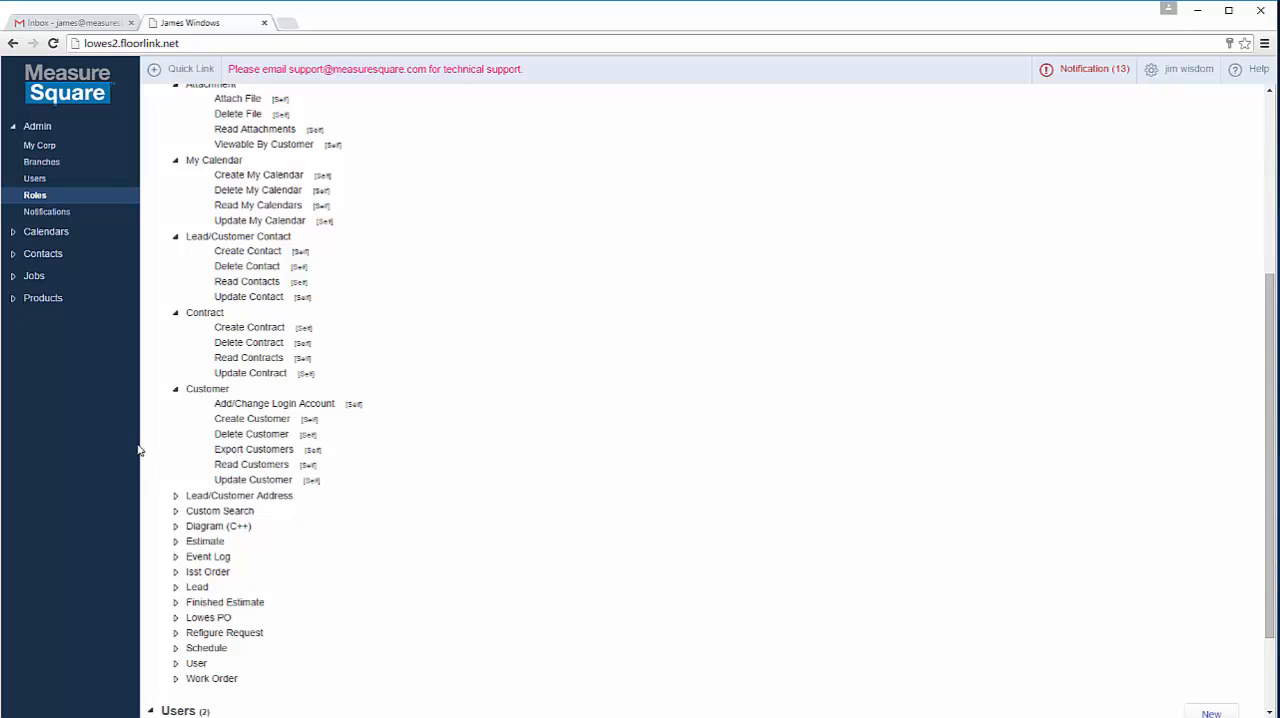
click(176, 497)
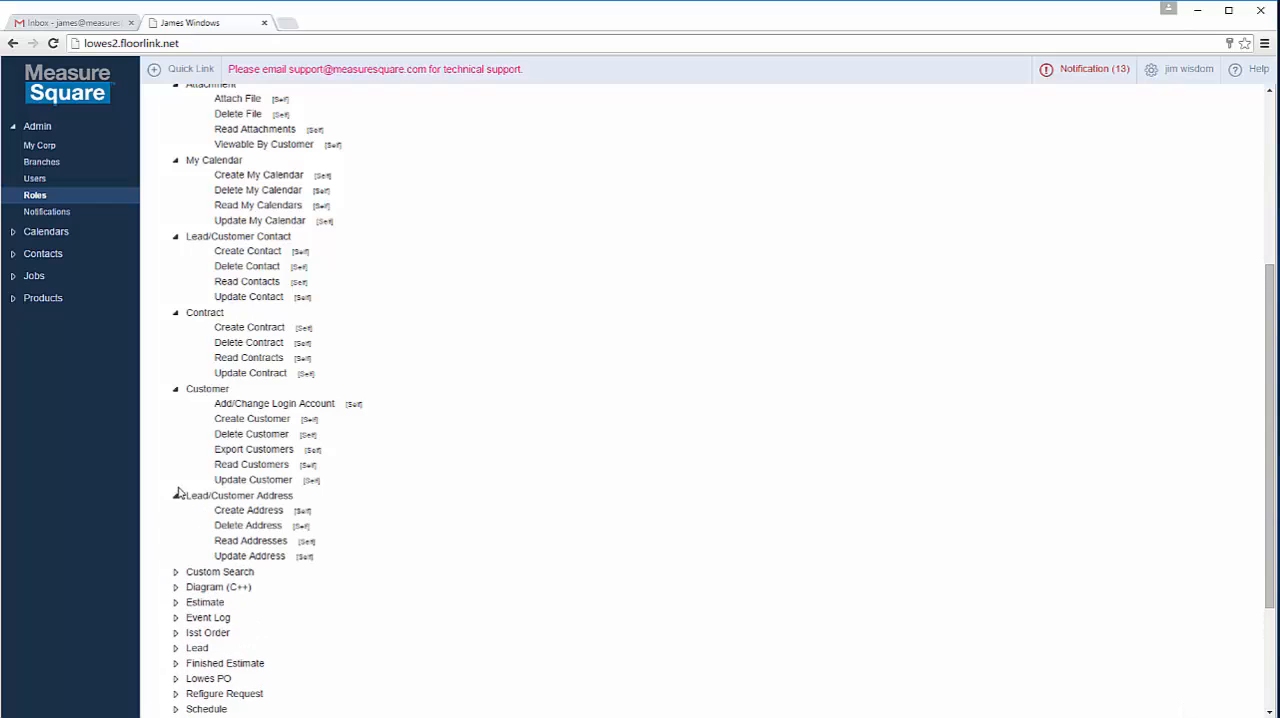
Step: Expand the Custom Search, Diagram (C++) and Estimate permissions to review what the Estimator role allows
scroll(177, 494, down, 3)
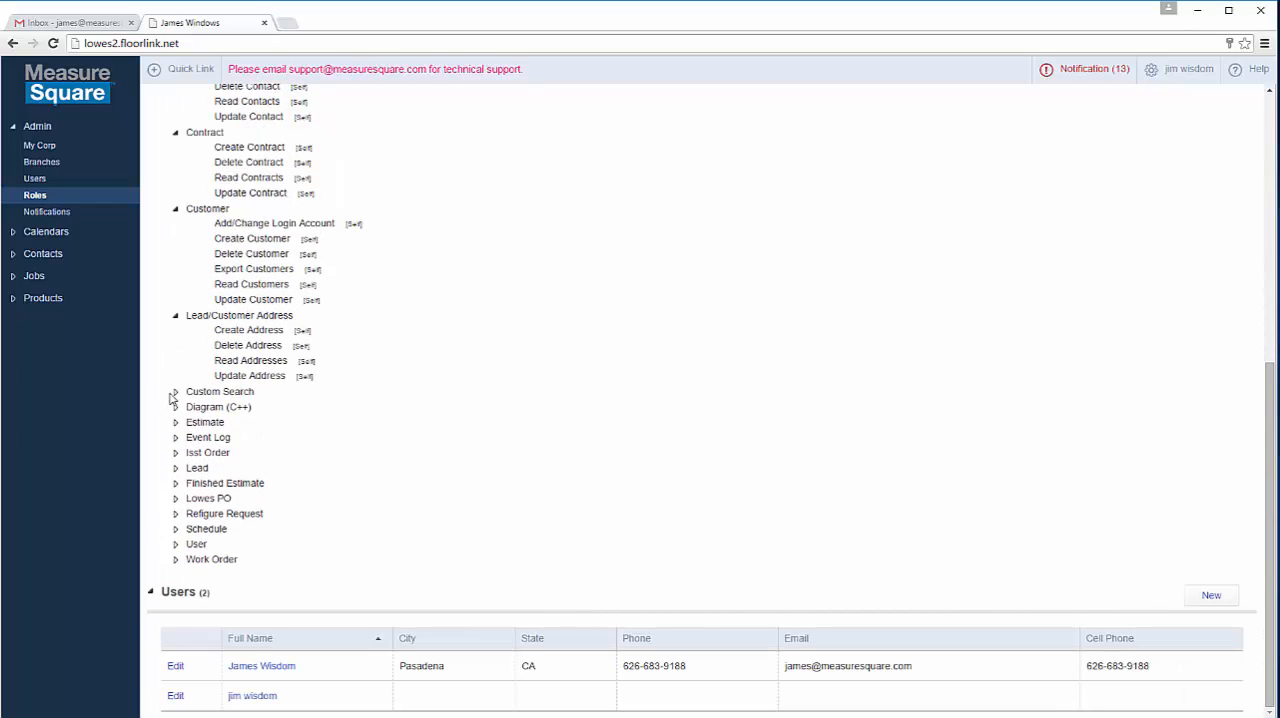
click(176, 392)
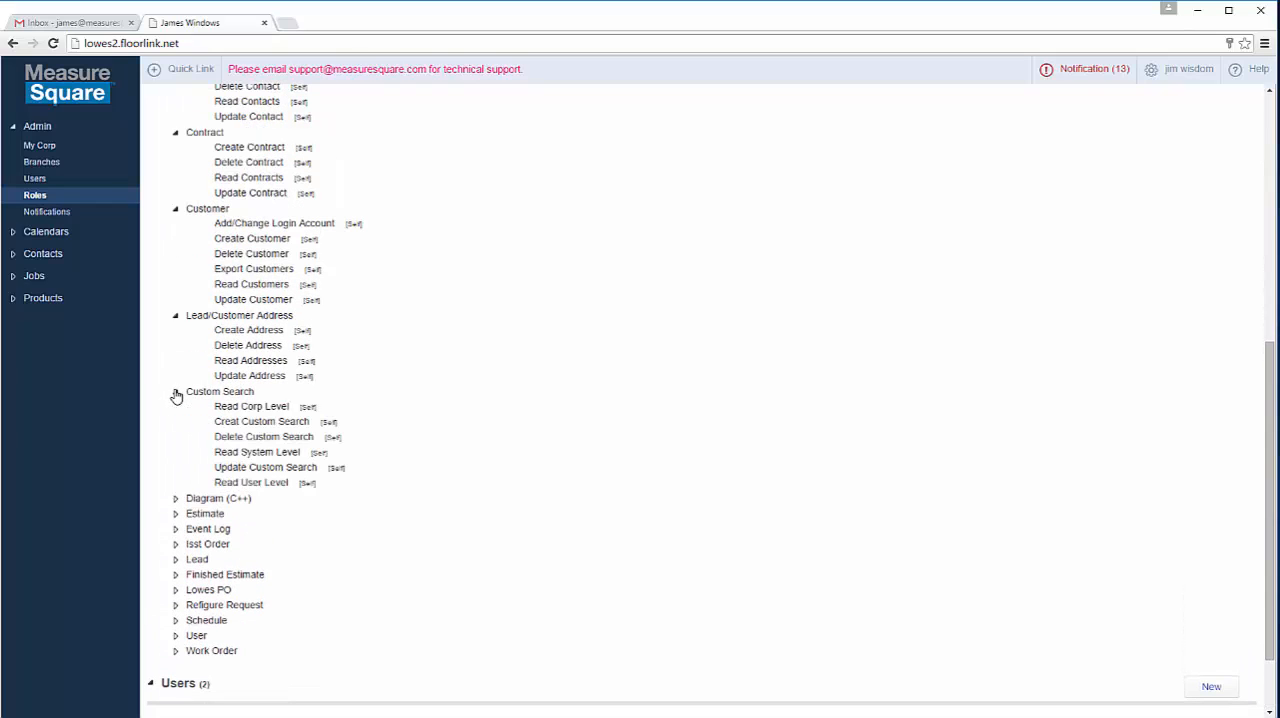
scroll(176, 395, down, 1)
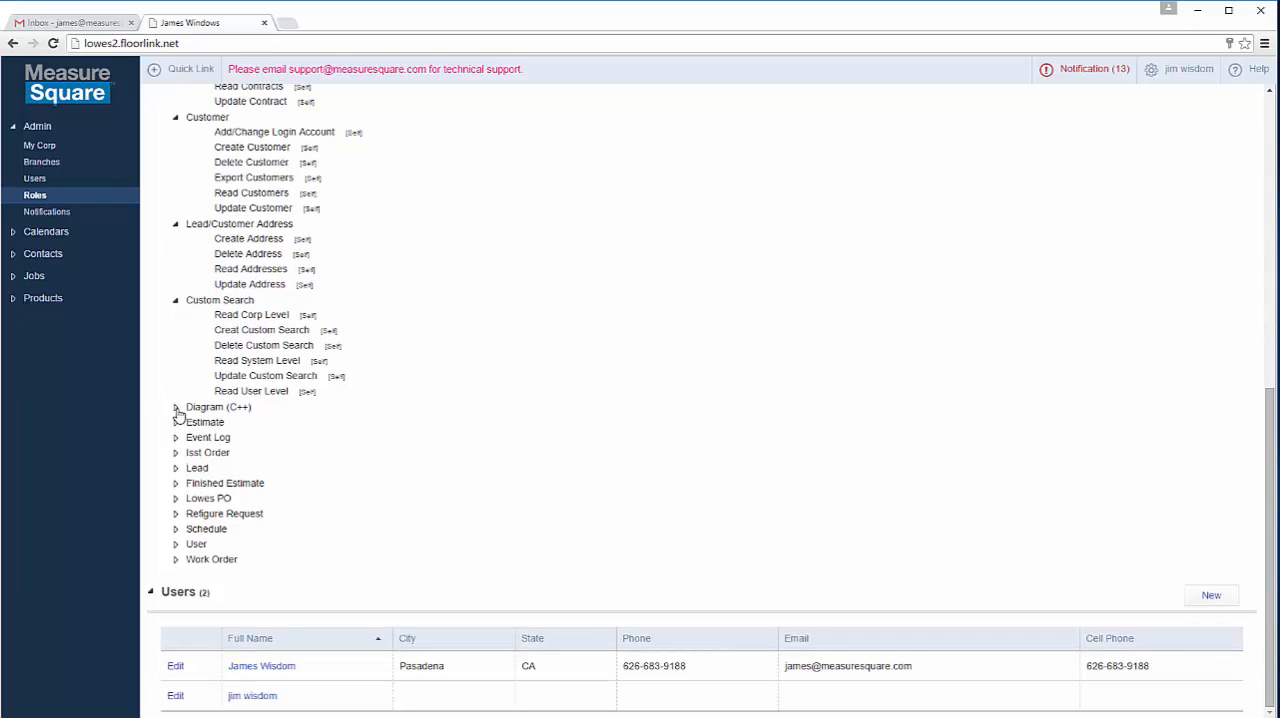
click(176, 408)
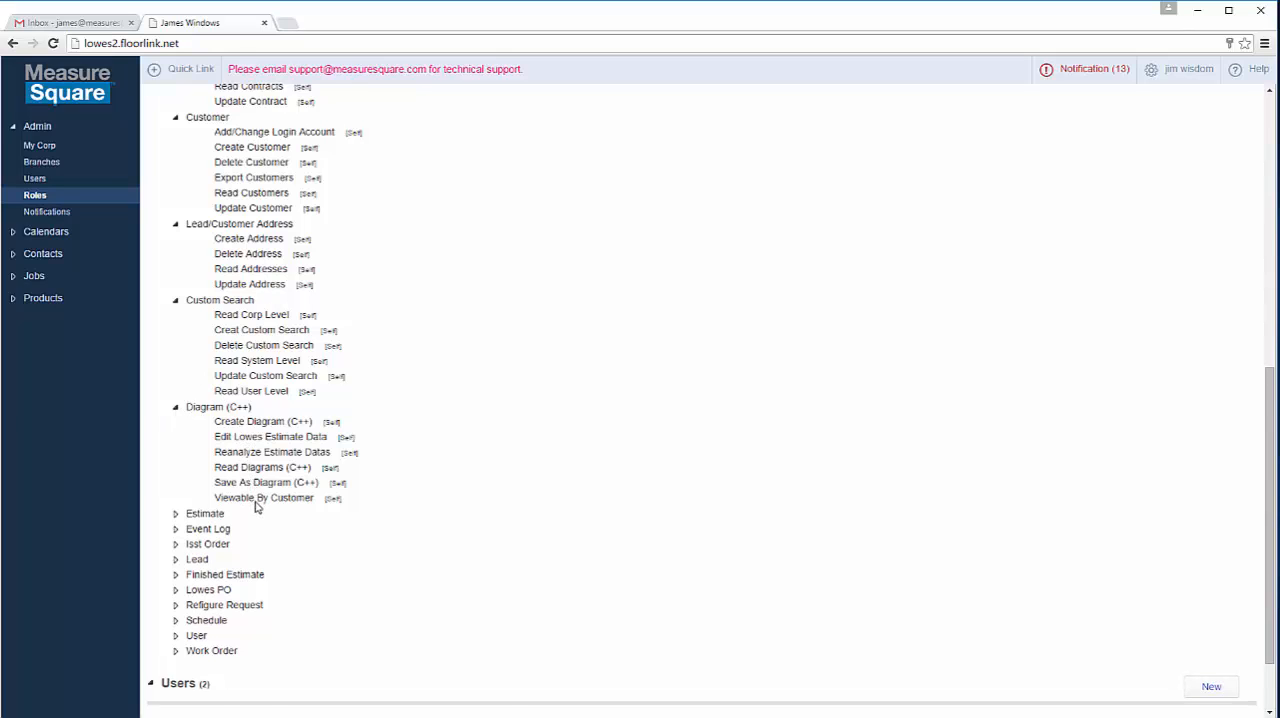
scroll(256, 506, down, 1)
scroll(257, 507, down, 1)
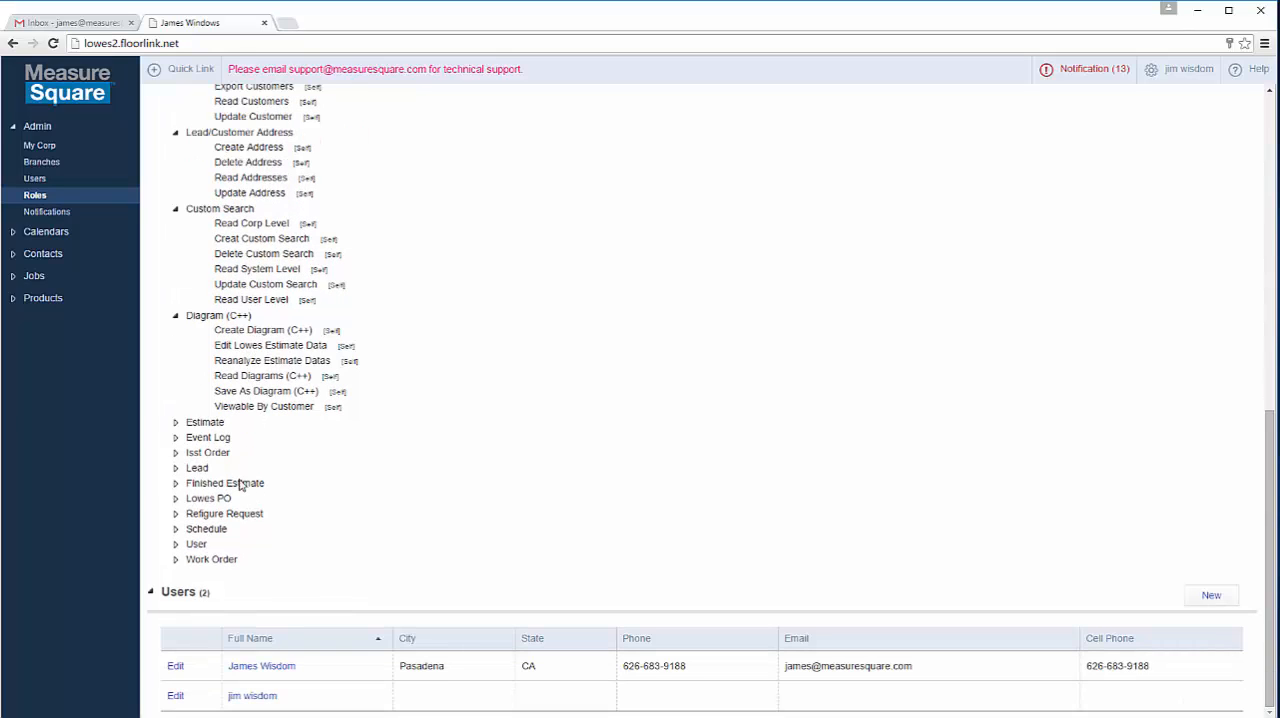
click(175, 424)
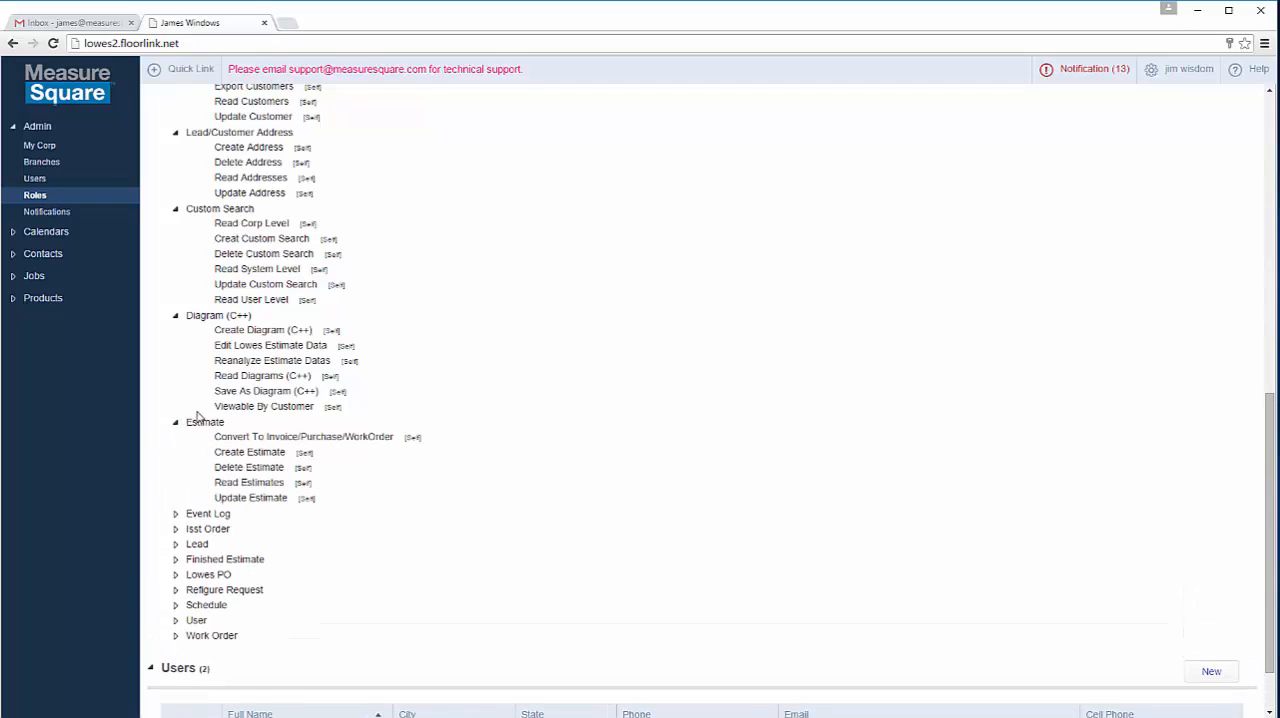
Step: Expand the Event Log, Isst Order and Lead permissions of the Estimator role to review them
scroll(206, 416, down, 1)
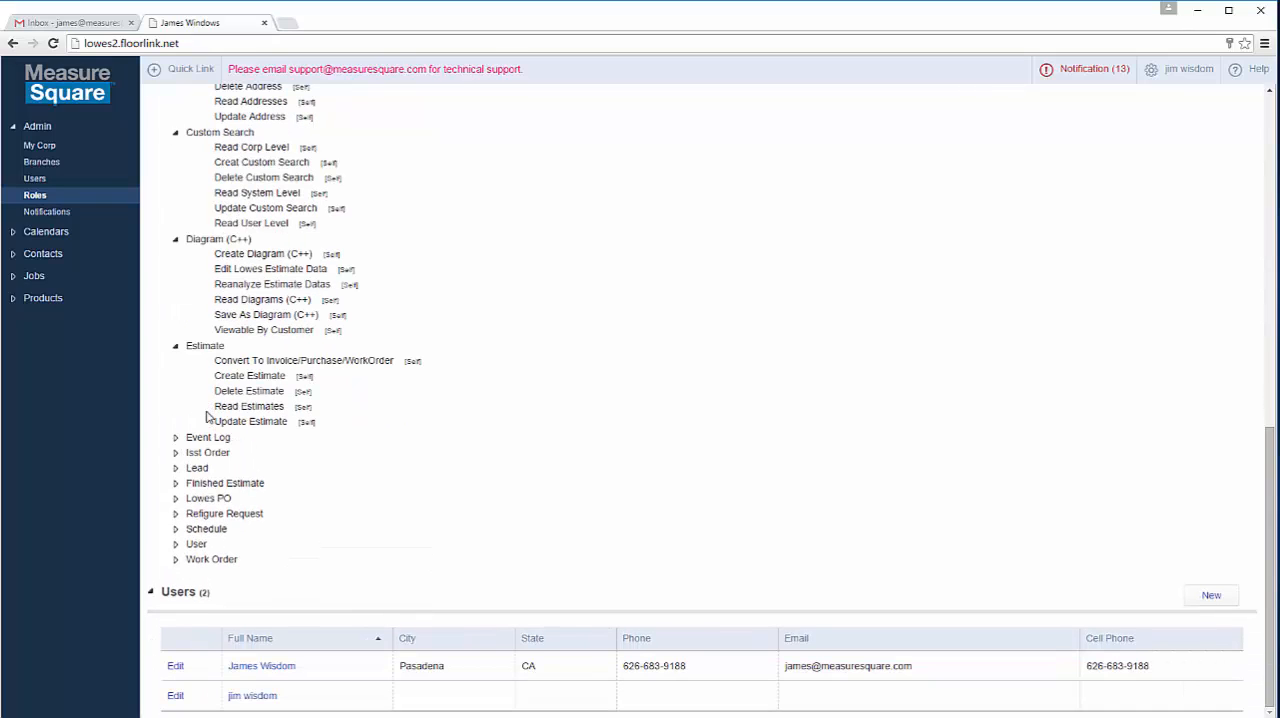
click(175, 439)
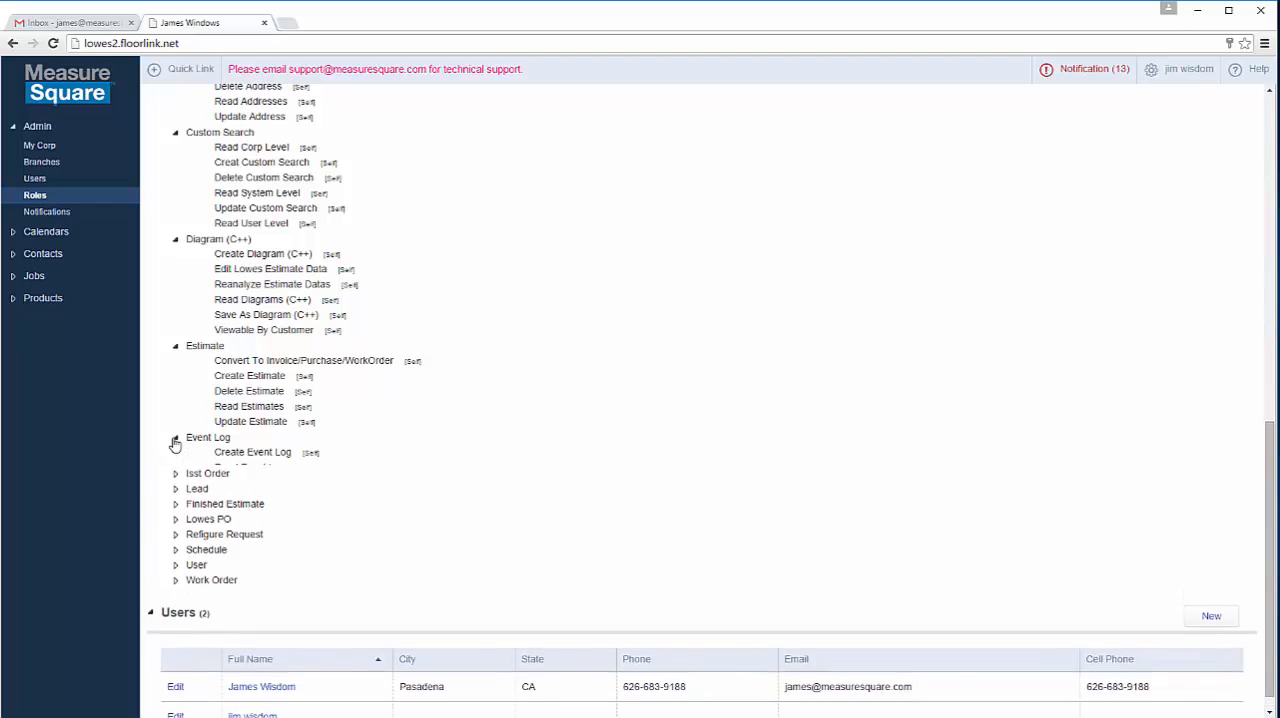
scroll(300, 297, down, 1)
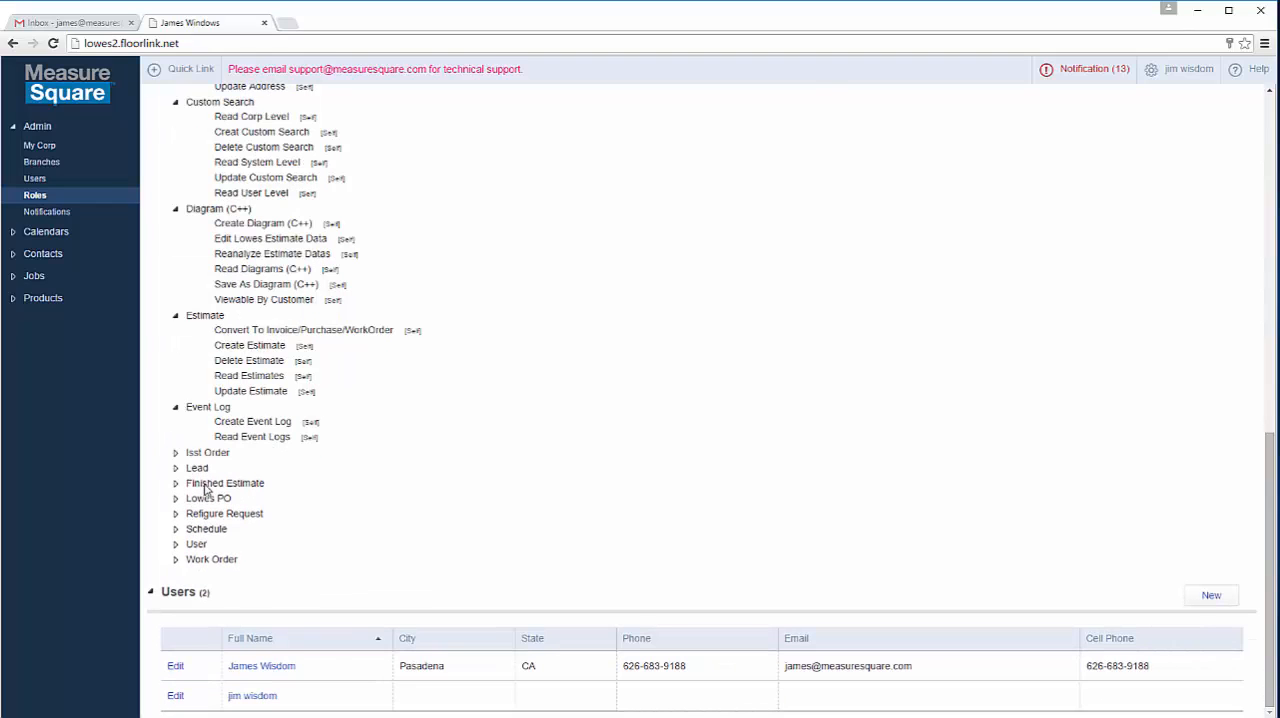
click(175, 454)
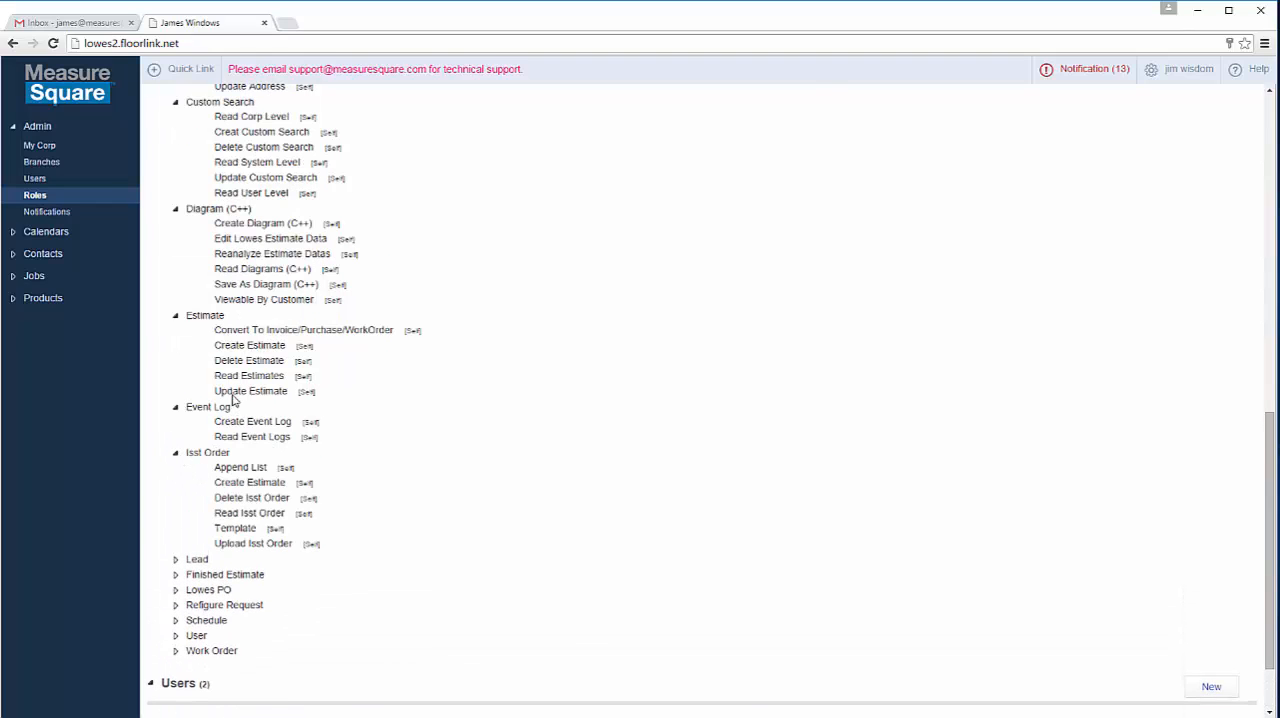
scroll(215, 440, down, 1)
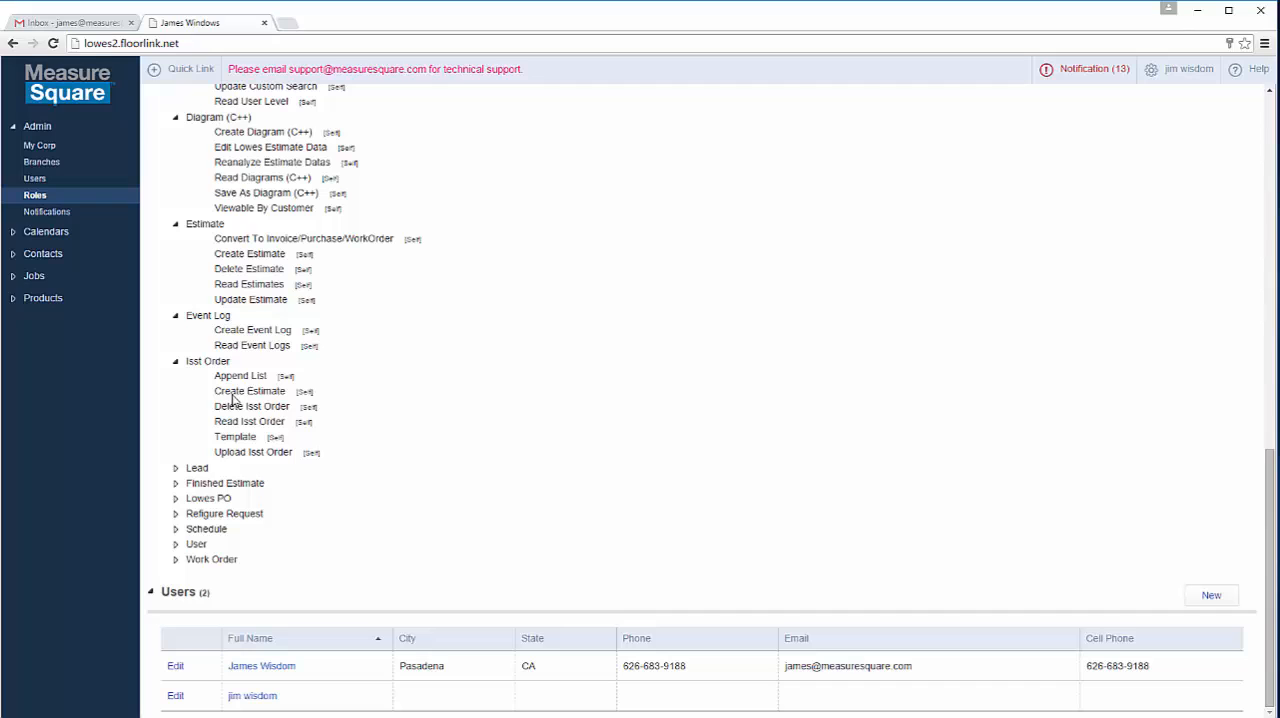
click(176, 468)
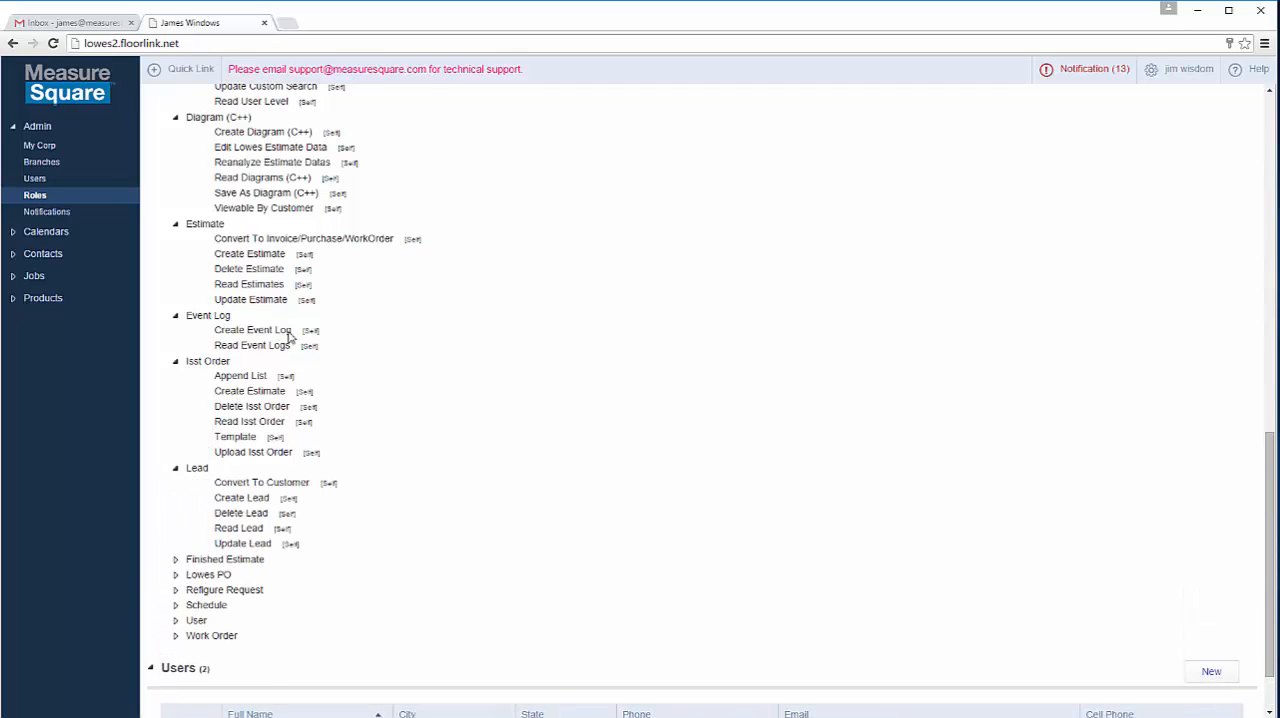
Step: Expand the Finished Estimate, Lowes PO and Refigure Request permissions of the Estimator role to review them
scroll(258, 292, down, 1)
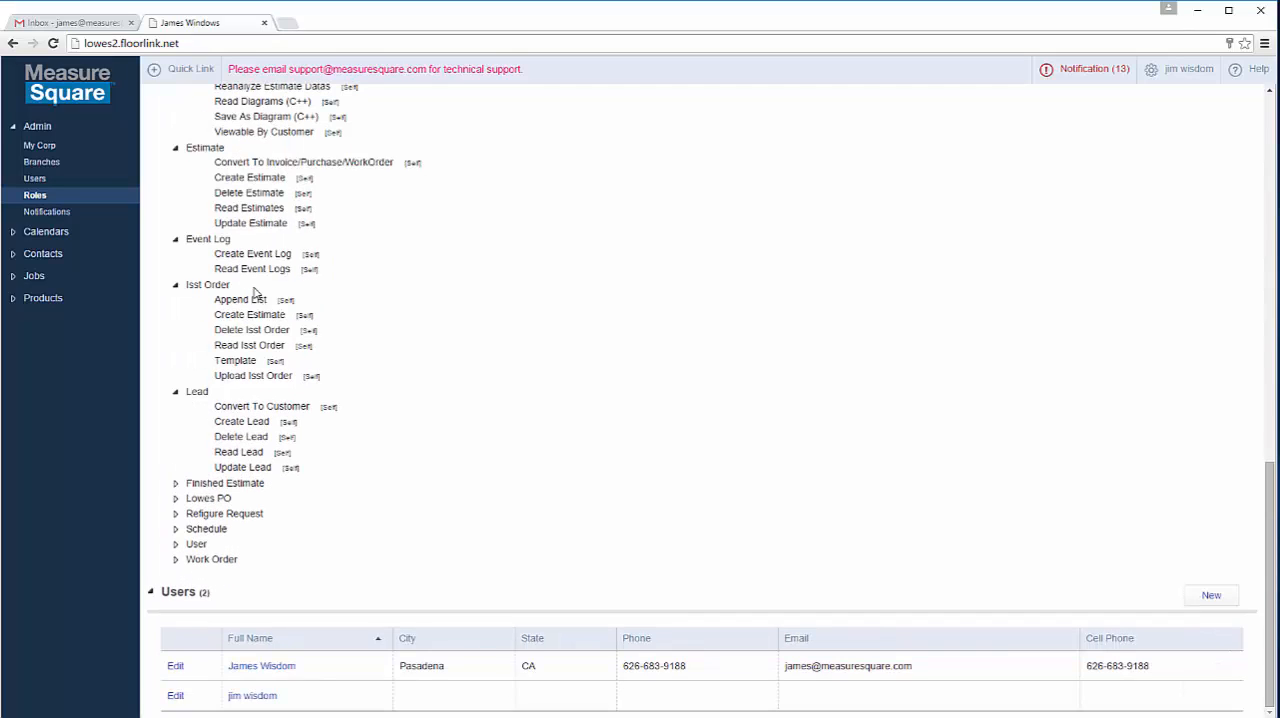
click(177, 484)
scroll(181, 489, down, 1)
scroll(181, 489, down, 1)
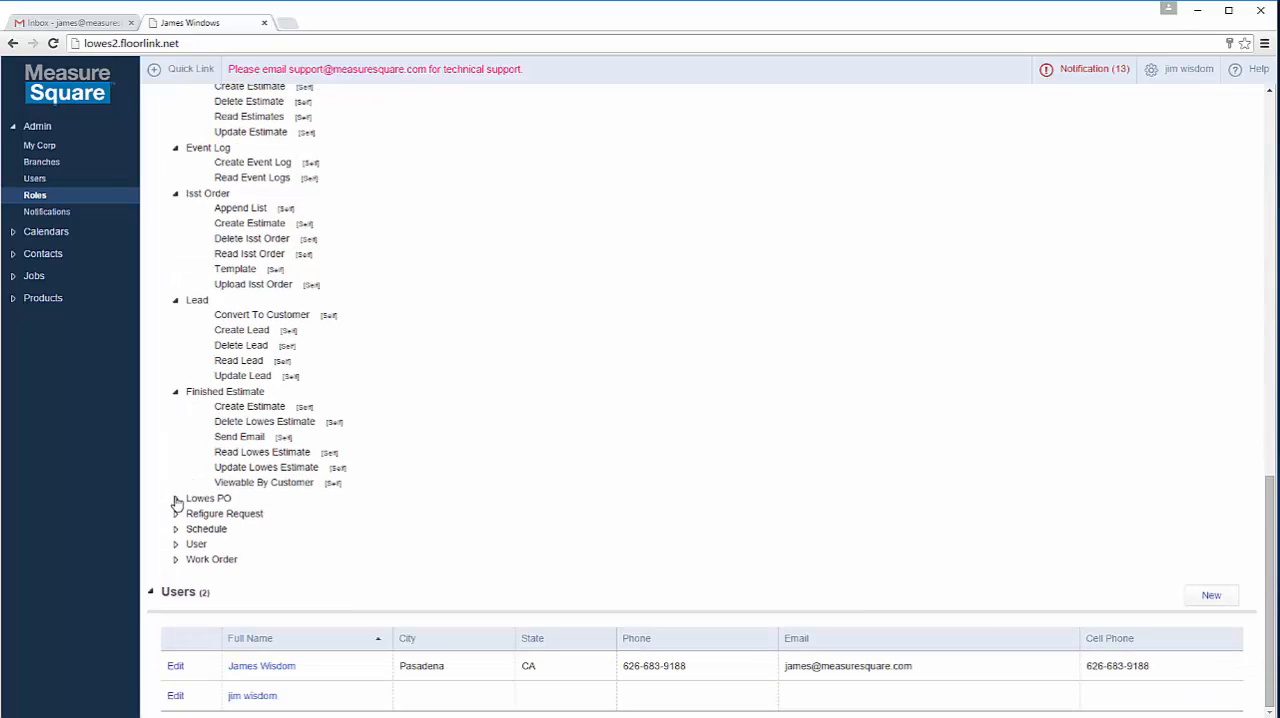
click(175, 500)
scroll(180, 460, down, 1)
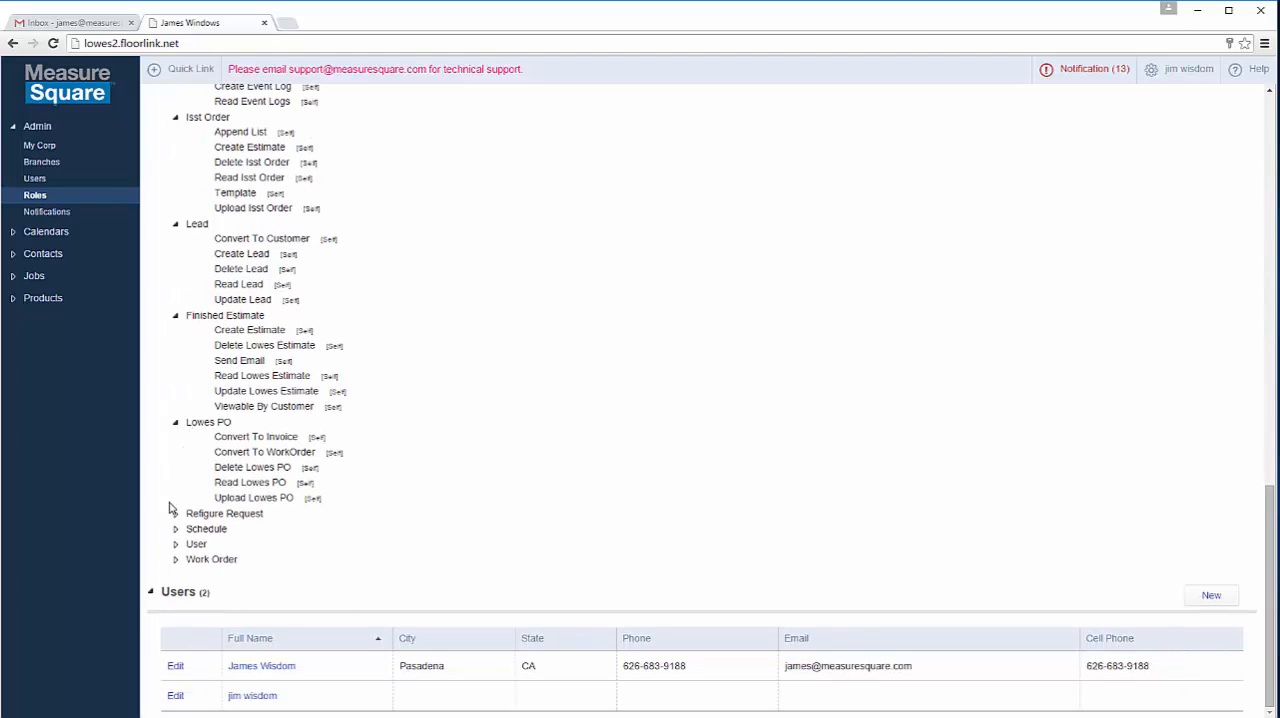
click(175, 514)
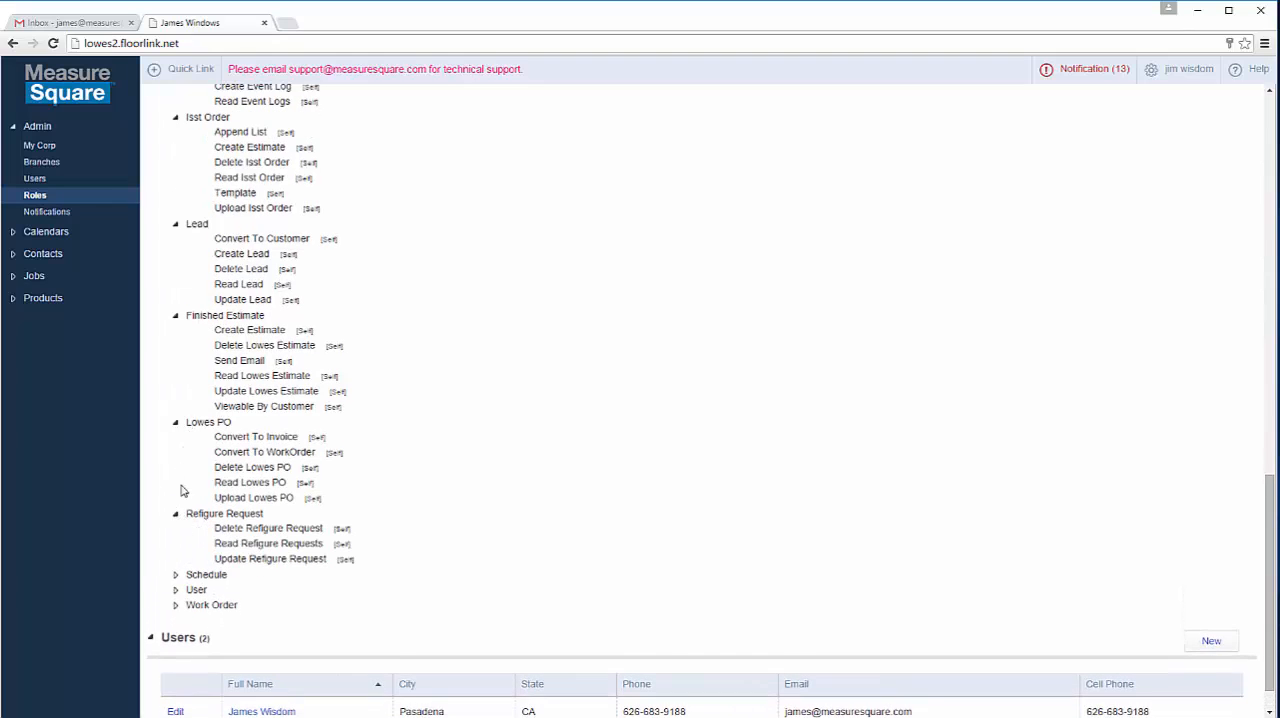
Step: Expand the Schedule, User and Work Order permissions at the end of the Estimator role's list to review them
scroll(178, 492, down, 1)
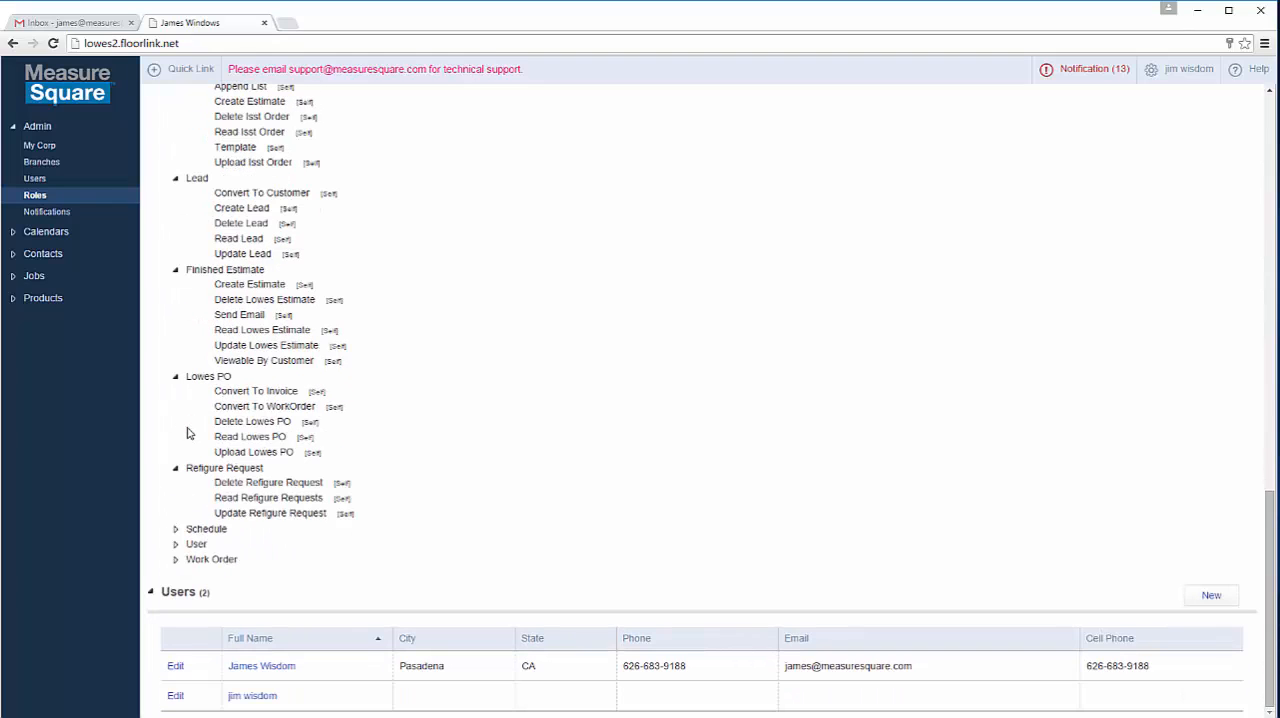
click(176, 530)
scroll(178, 537, down, 1)
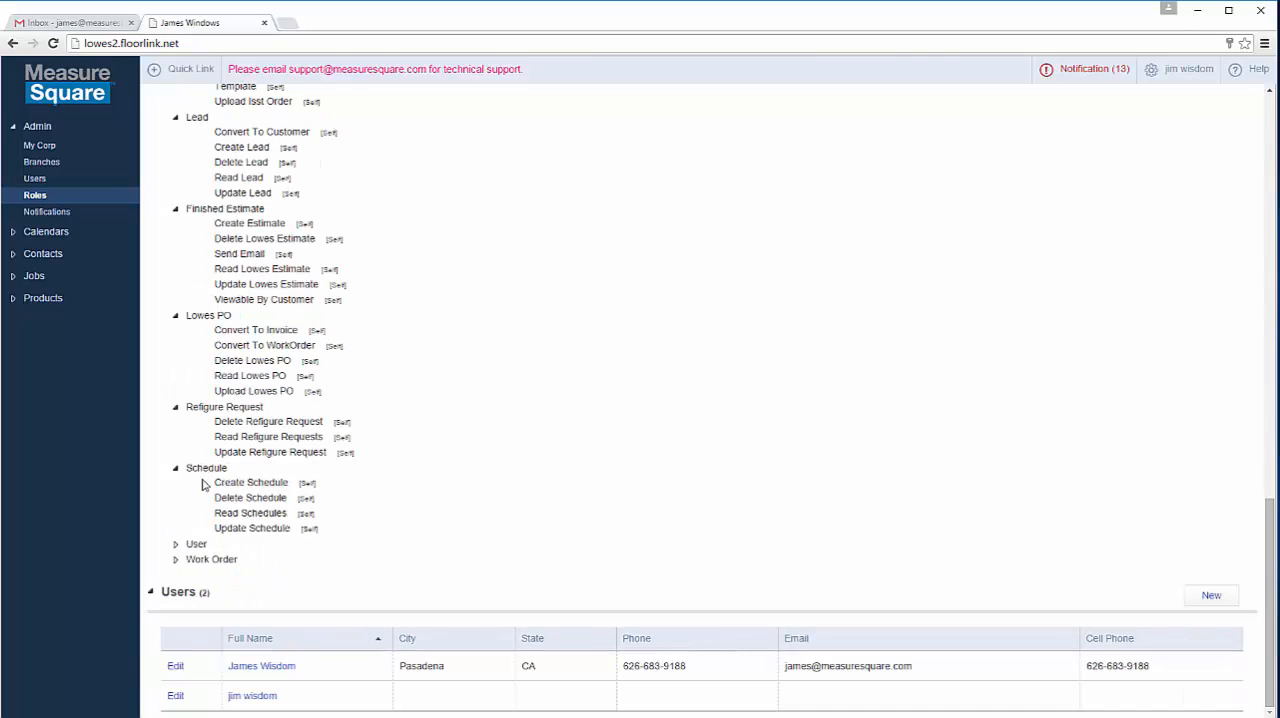
click(175, 546)
scroll(178, 552, down, 1)
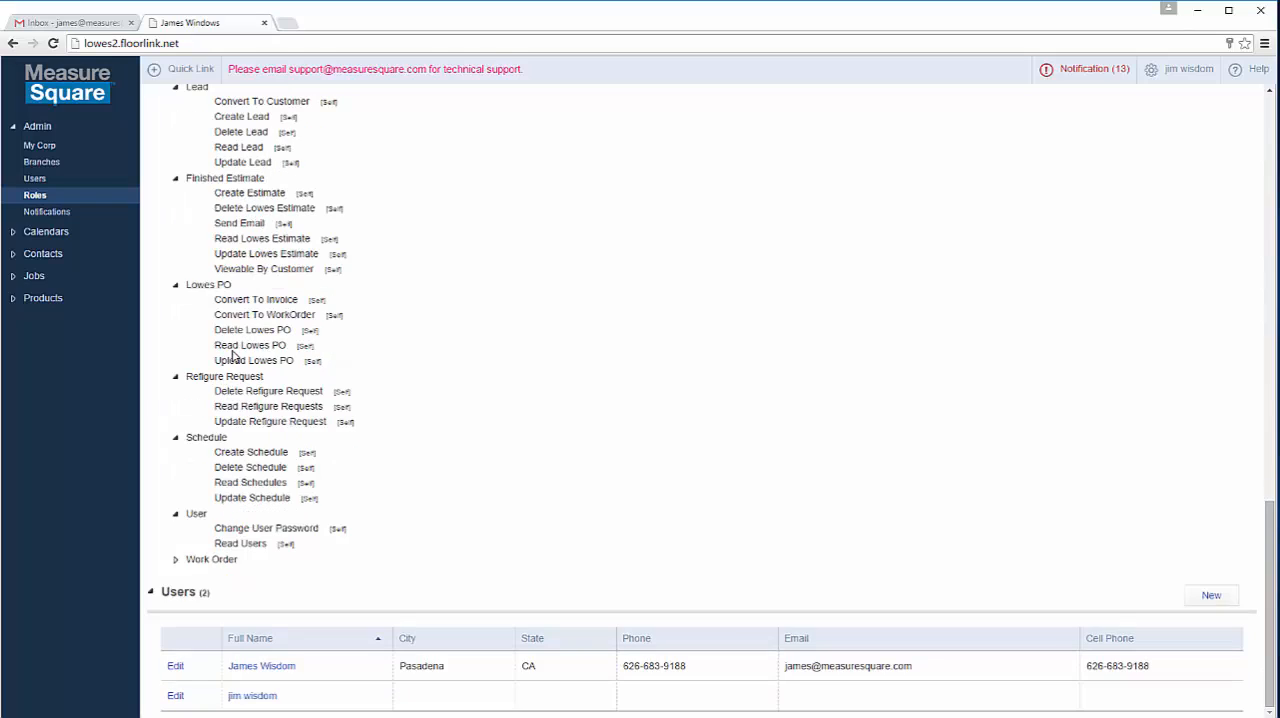
click(175, 559)
scroll(180, 555, down, 2)
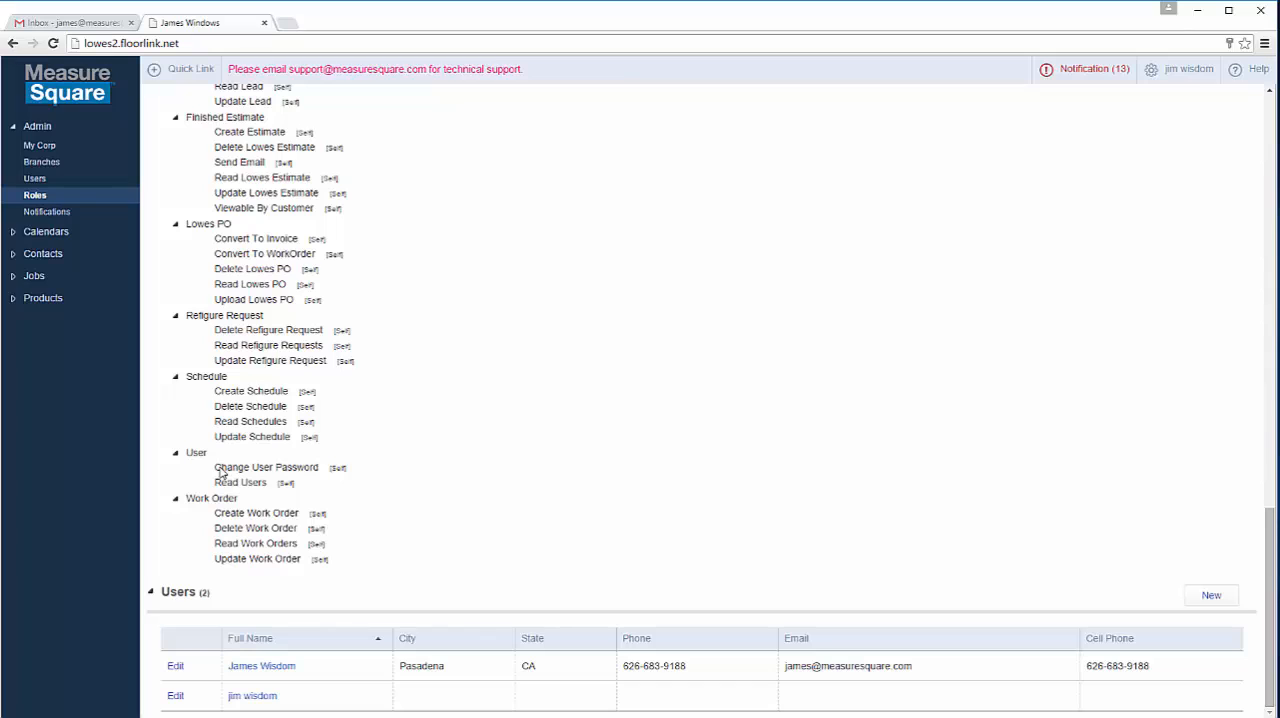